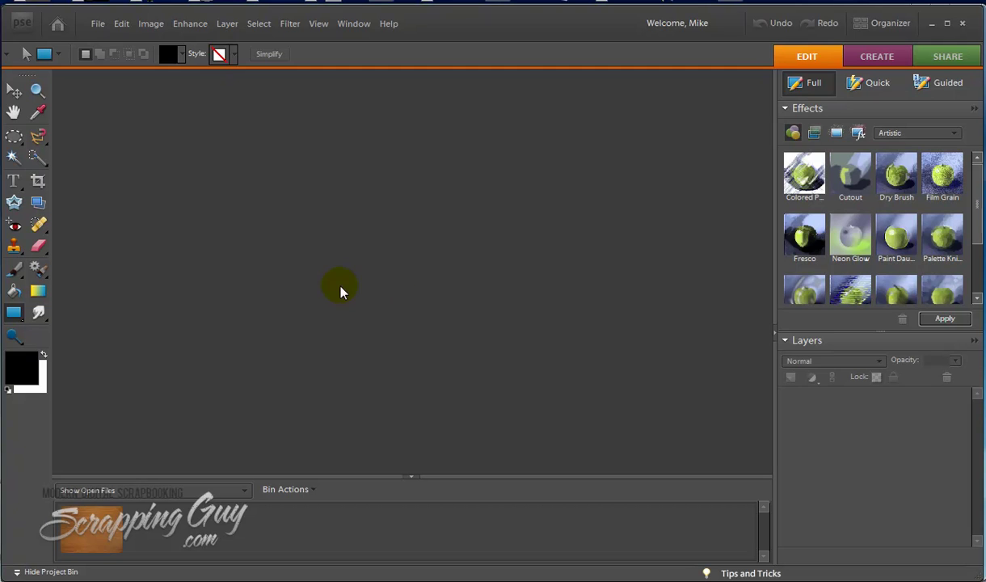
Step: Start a new blank file with Transparent background contents
click(98, 24)
mouse_move(194, 42)
click(298, 47)
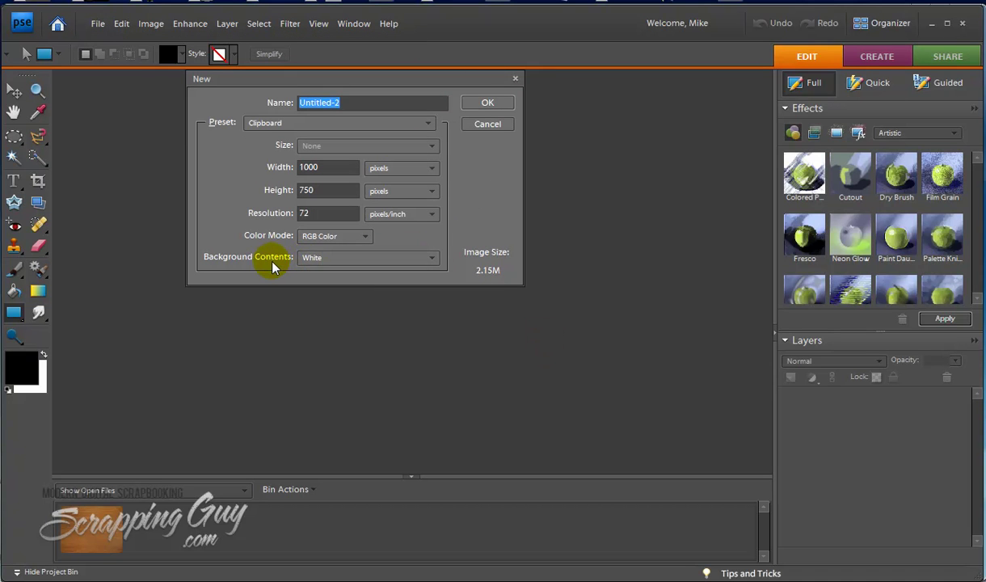
click(339, 258)
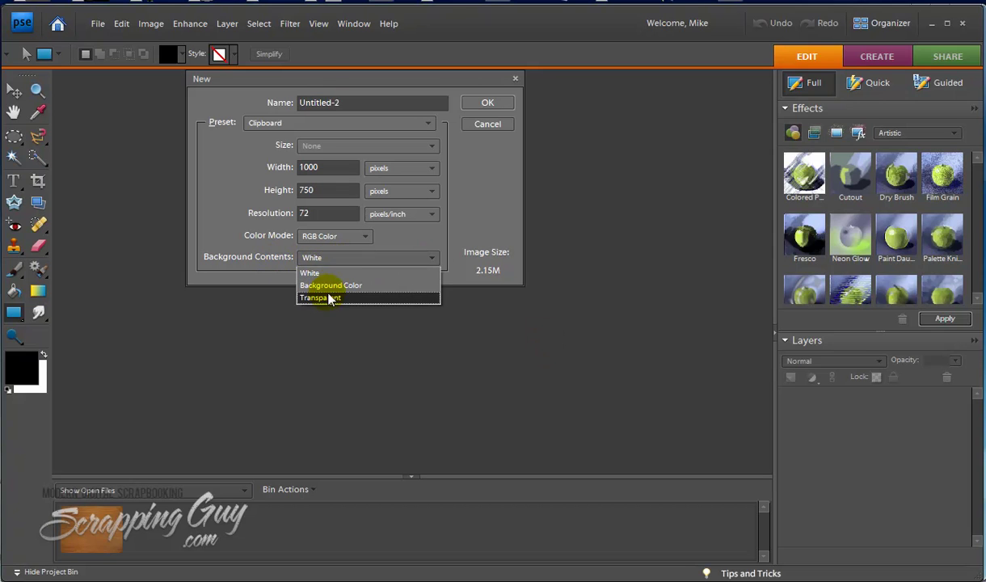
click(330, 294)
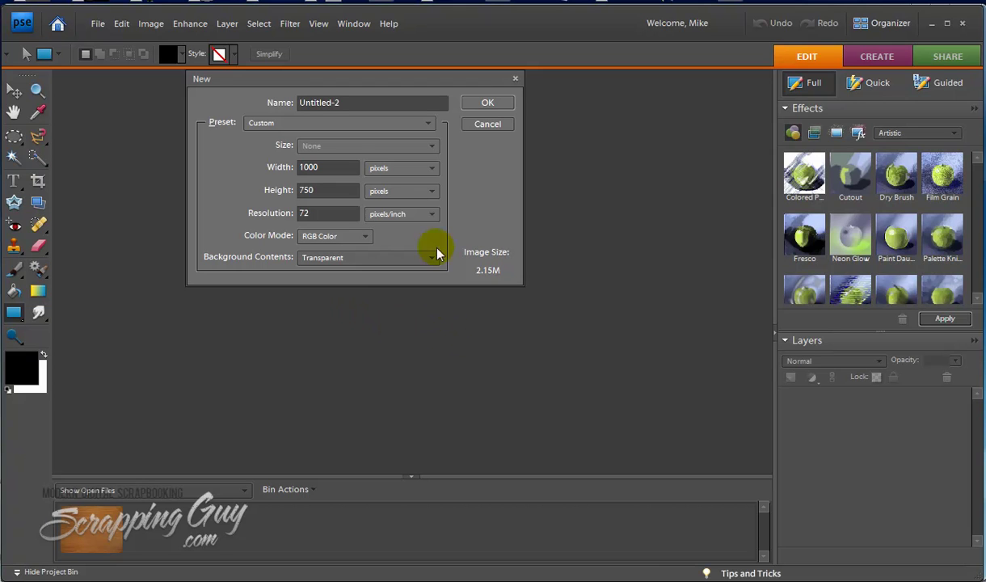
Step: Set width and height to 500 px and resolution to 300, then create the document
click(337, 165)
drag(336, 166, 292, 167)
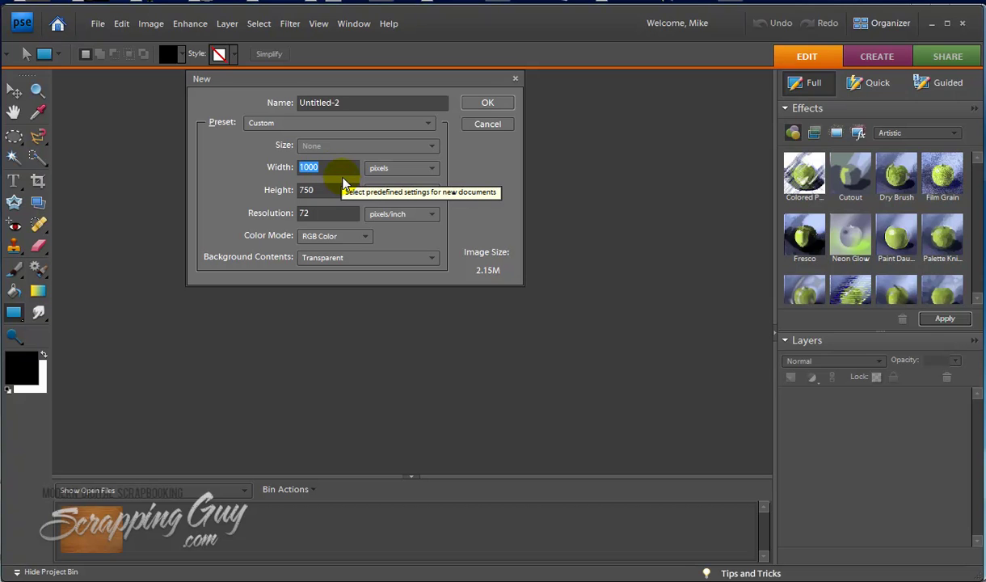
text(500)
key(Tab)
text(500)
key(Tab)
text(300)
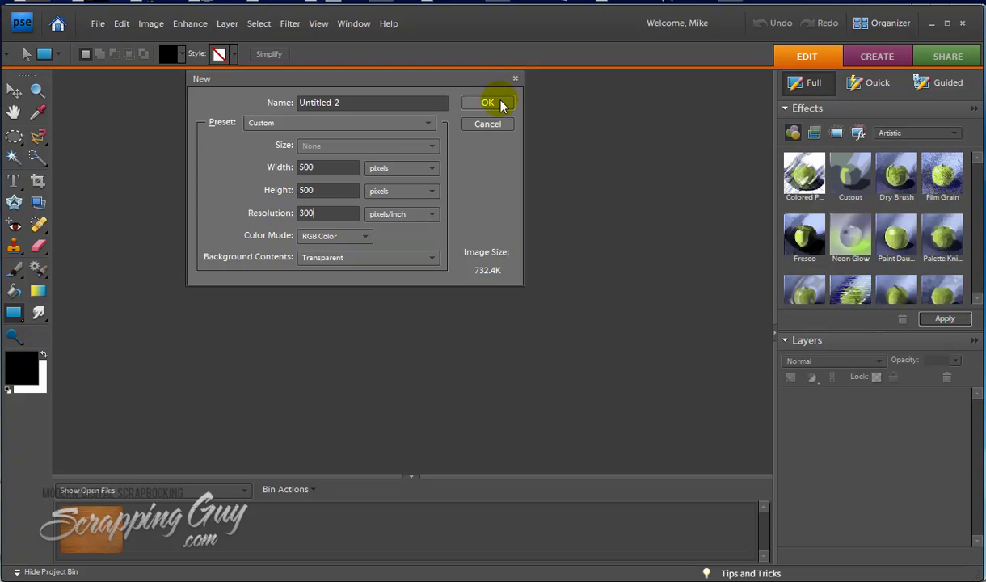
click(488, 101)
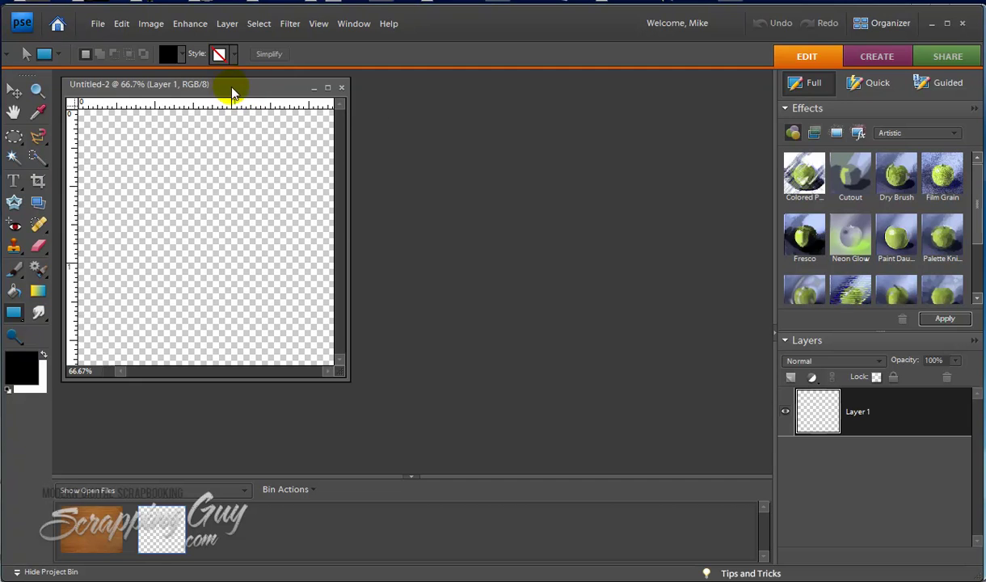
Step: Move the document window toward the centre and enlarge it around the canvas
drag(233, 86, 341, 92)
drag(461, 387, 612, 466)
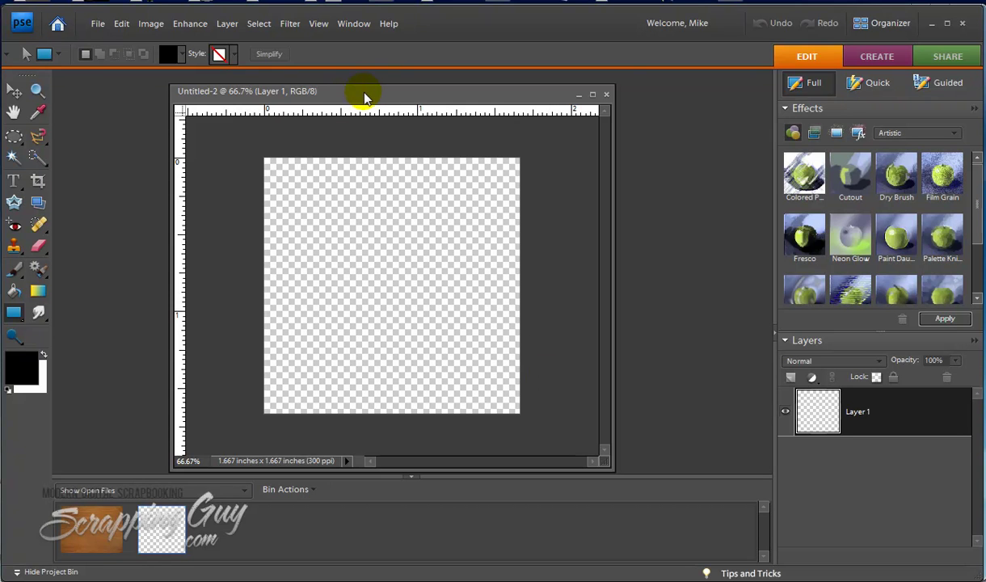
drag(366, 95, 382, 85)
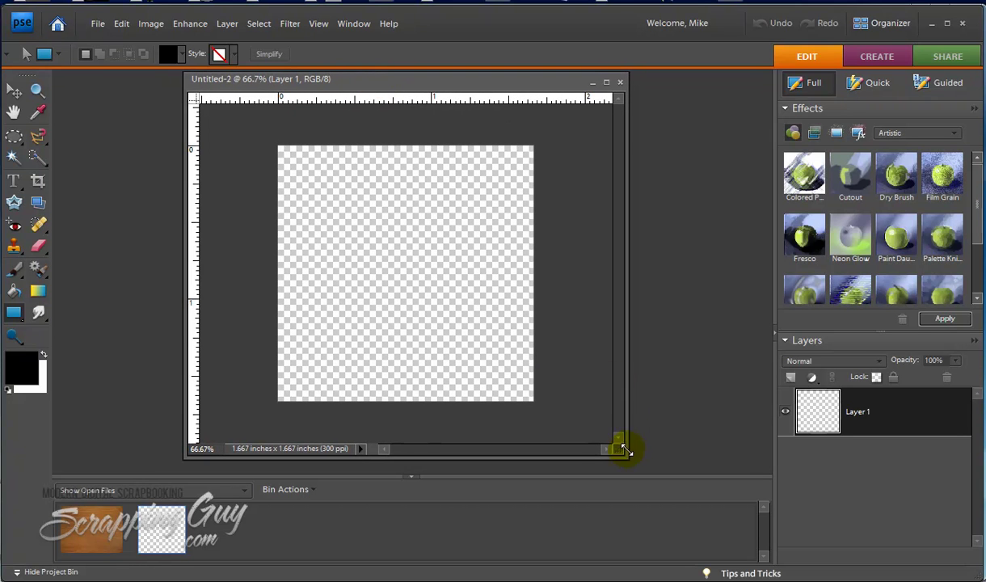
drag(625, 457, 629, 468)
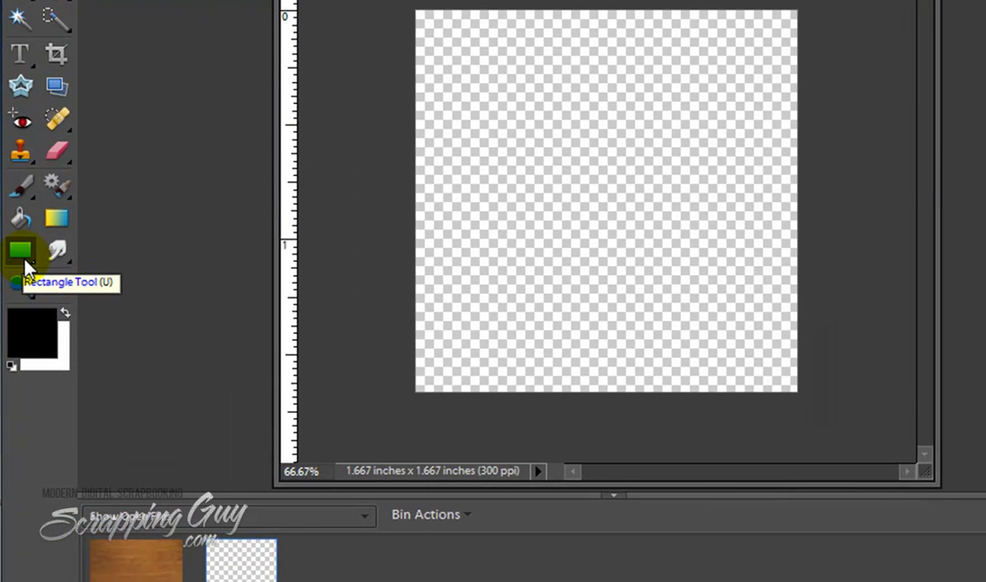
Step: Select the Custom Shape Tool and browse the shape picker's libraries and view options
click(16, 315)
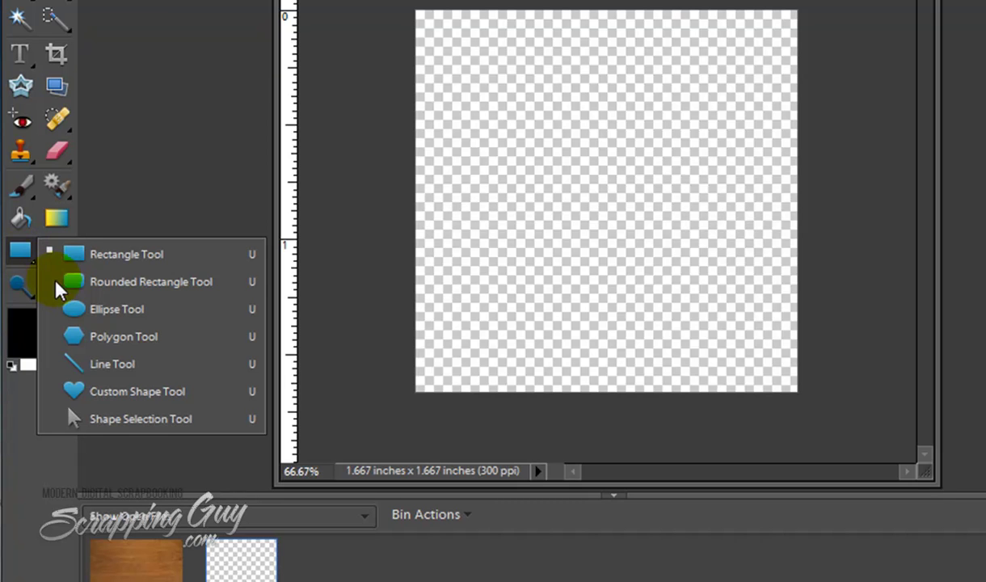
click(133, 397)
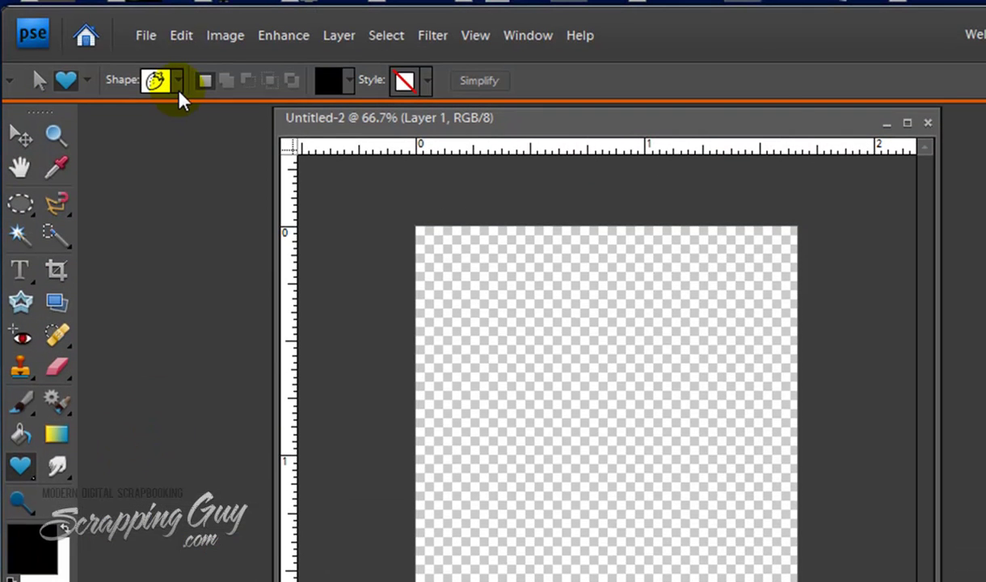
click(179, 89)
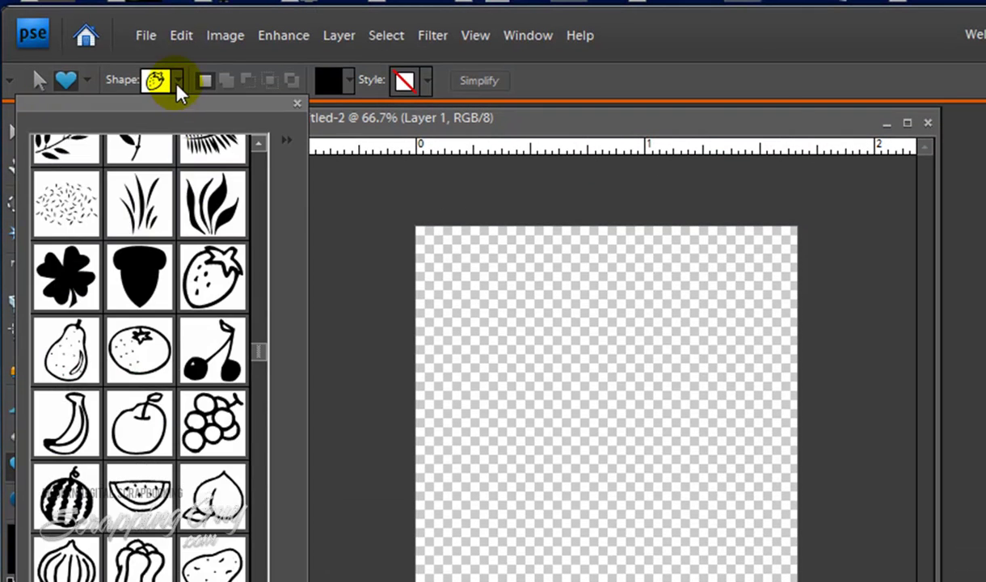
drag(254, 346, 261, 166)
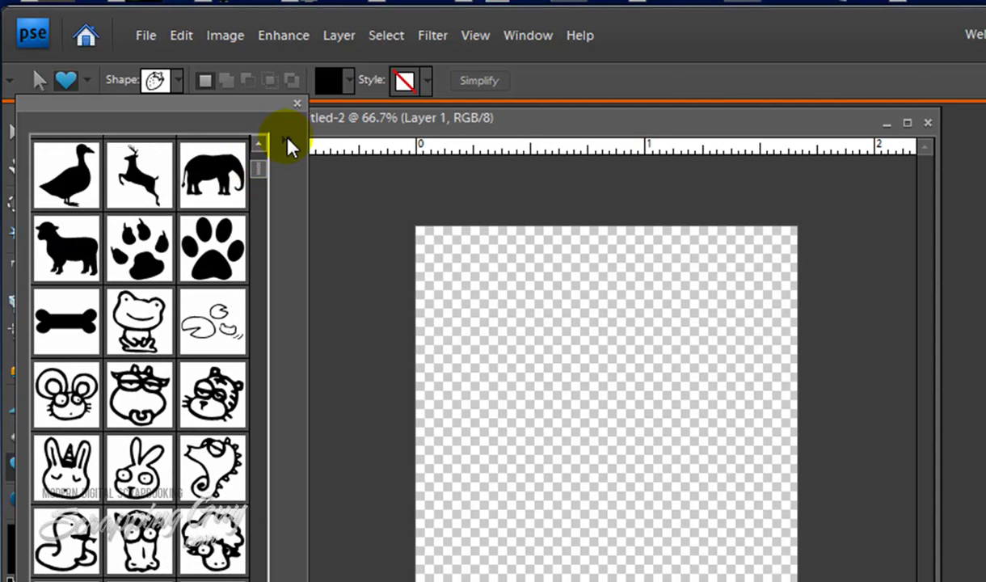
click(287, 141)
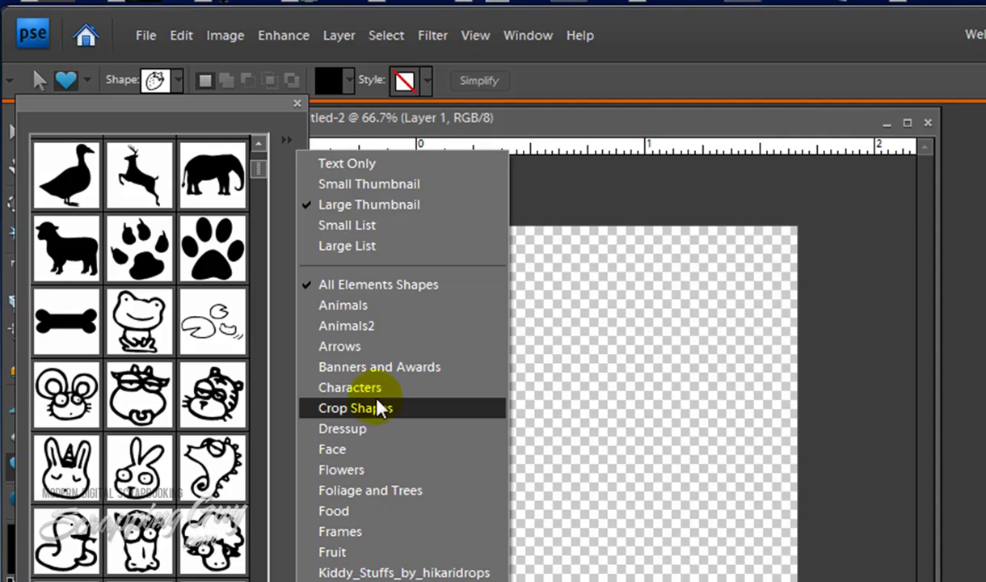
click(263, 107)
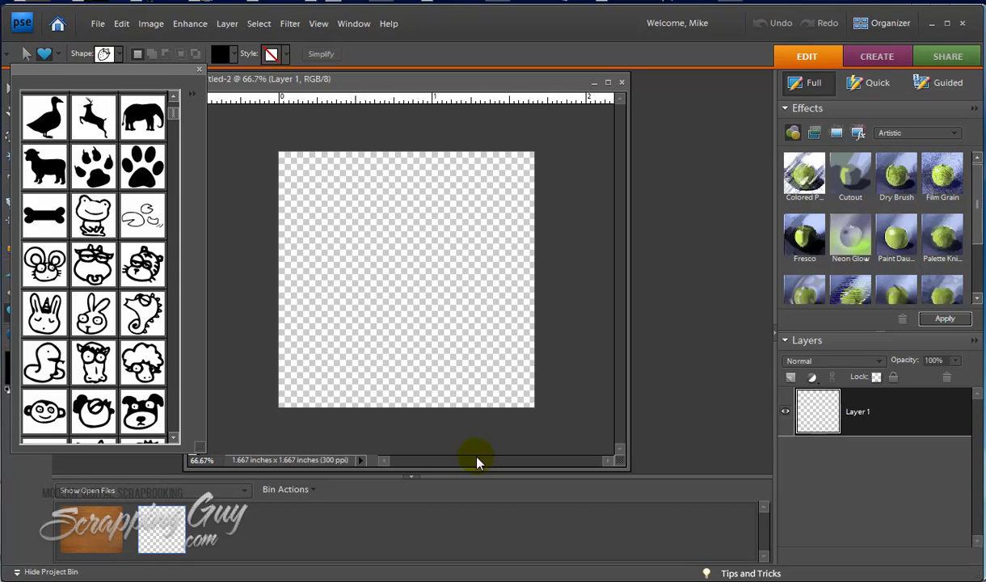
Step: Close the shape list and view the Presets\Custom Shapes folder of .csh libraries in Explorer
key(Escape)
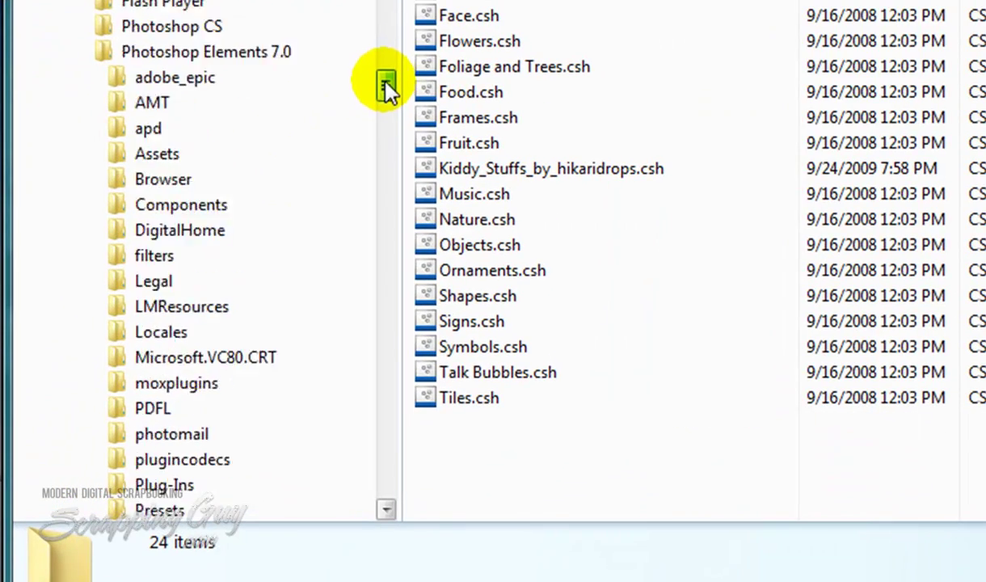
drag(222, 259, 222, 254)
drag(386, 74, 371, 111)
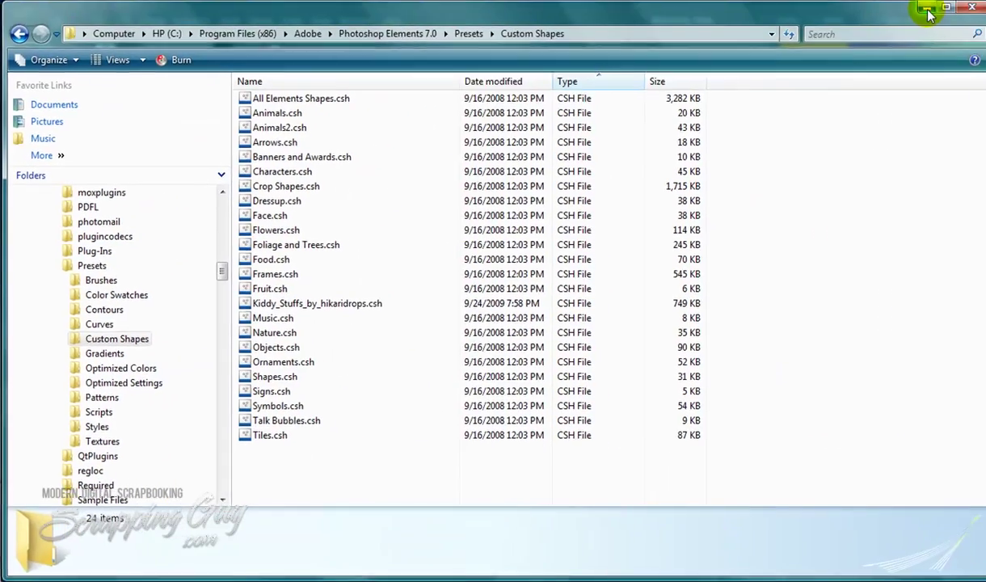
Step: Pick the duck silhouette from the custom shapes and drag it out across the canvas
click(927, 9)
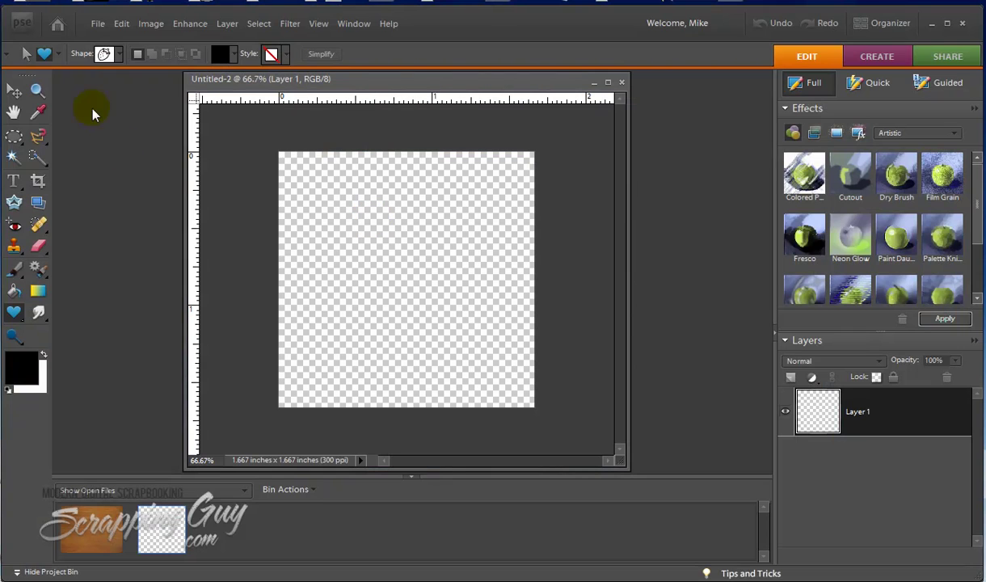
click(115, 55)
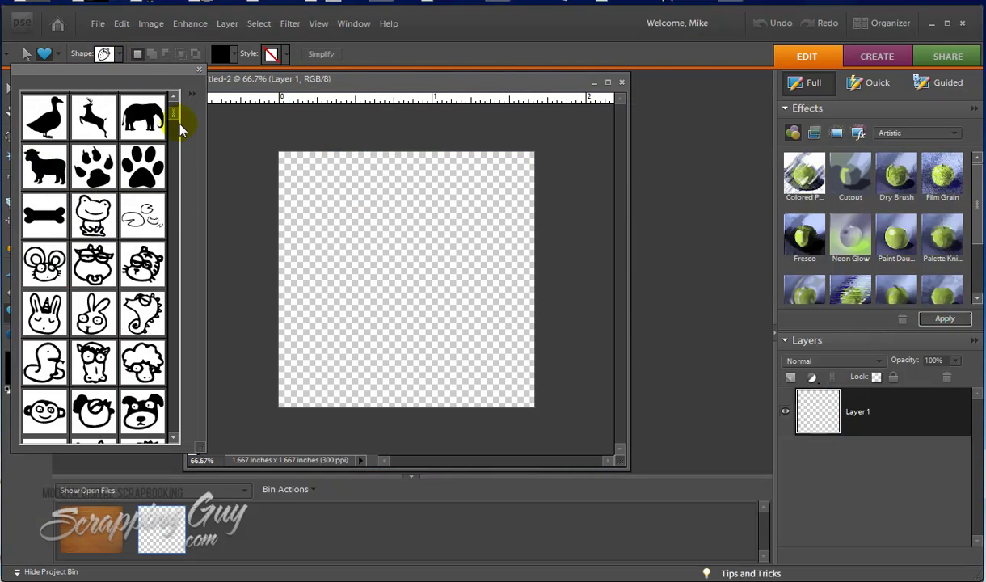
scroll(178, 117, up, 4)
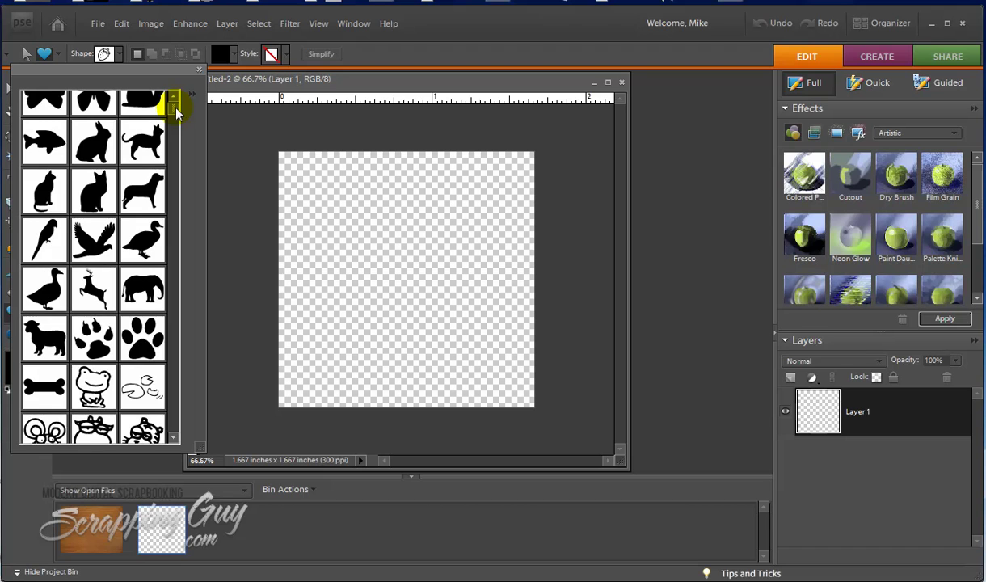
scroll(178, 113, up, 1)
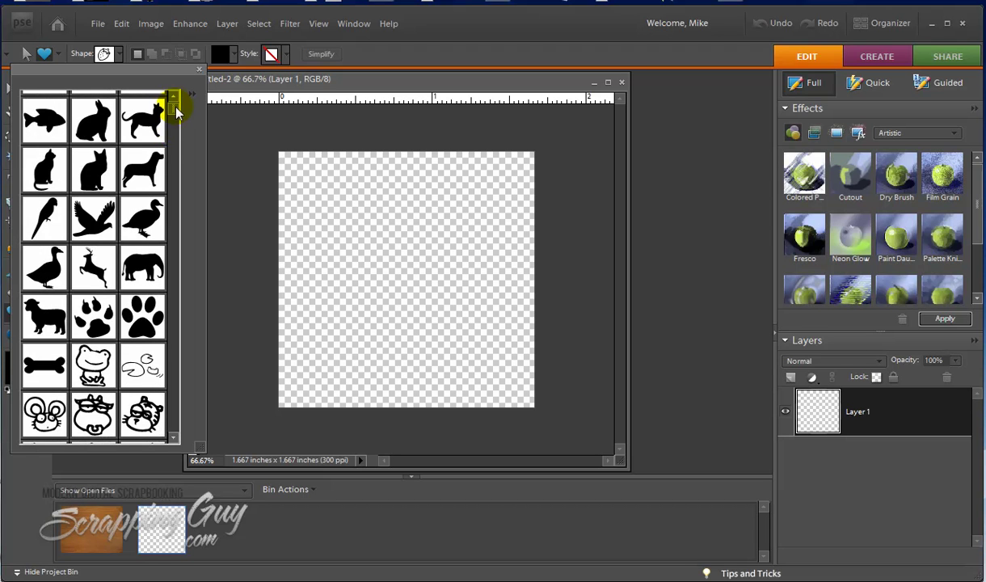
click(44, 266)
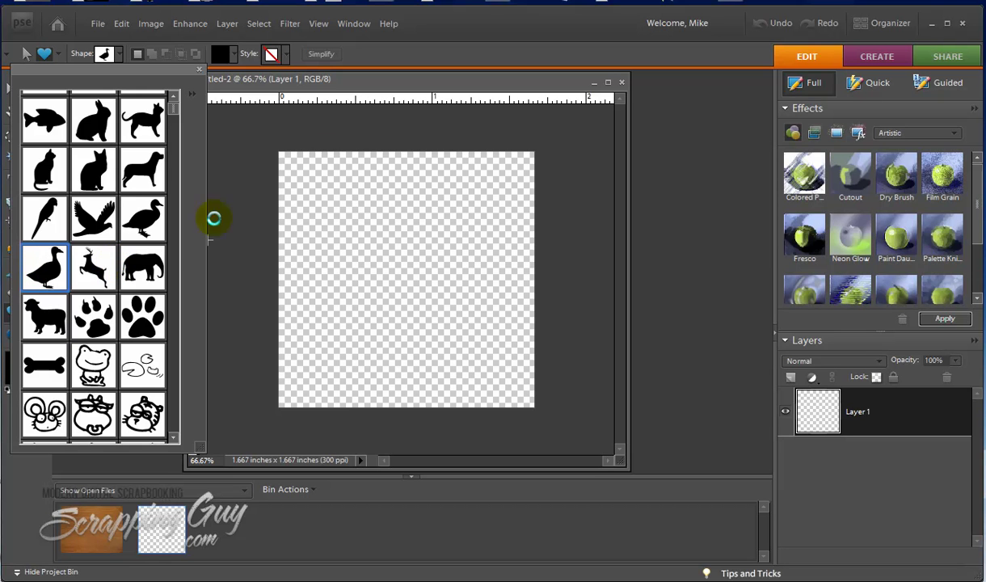
click(308, 77)
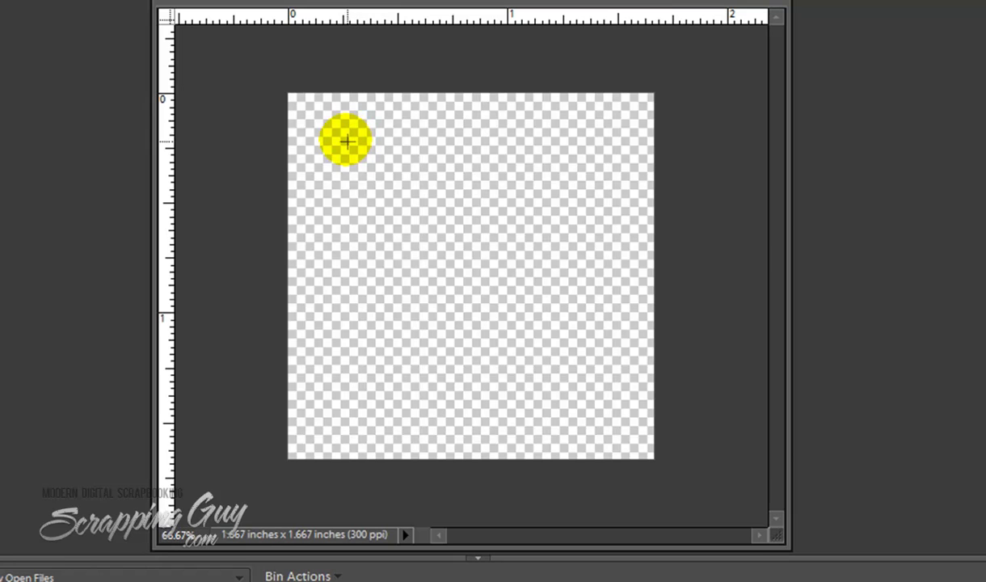
drag(339, 133, 601, 440)
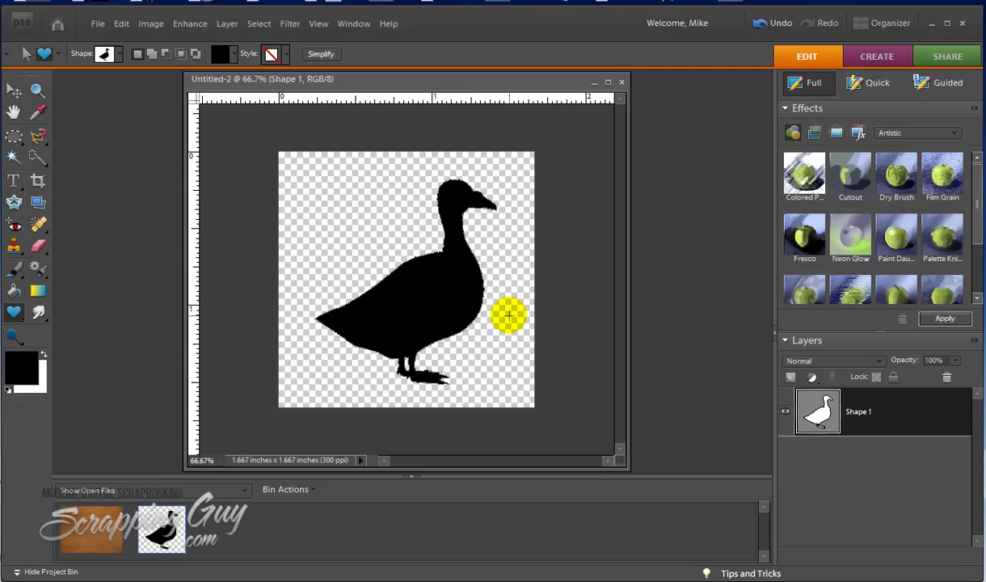
click(321, 54)
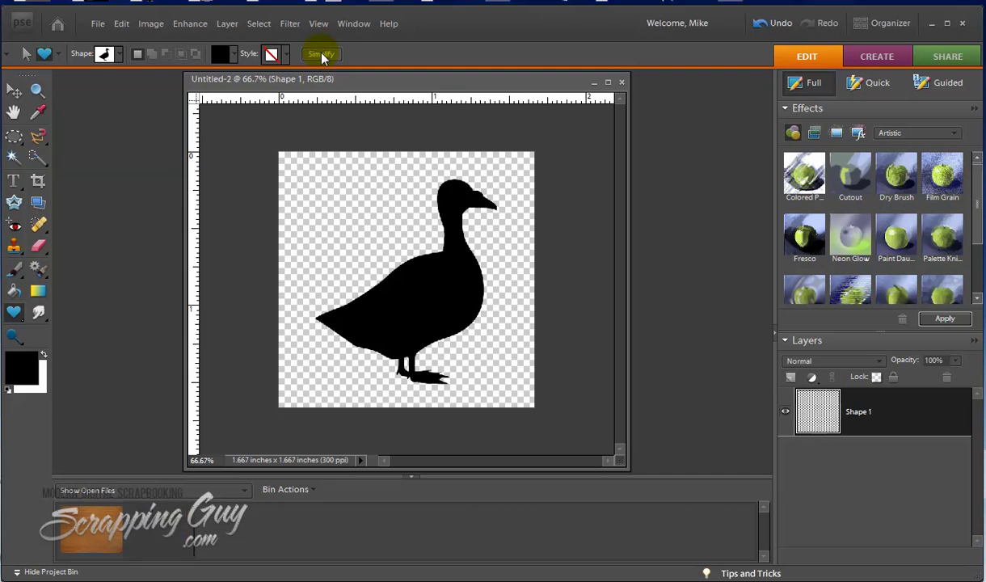
click(817, 404)
click(816, 405)
click(820, 412)
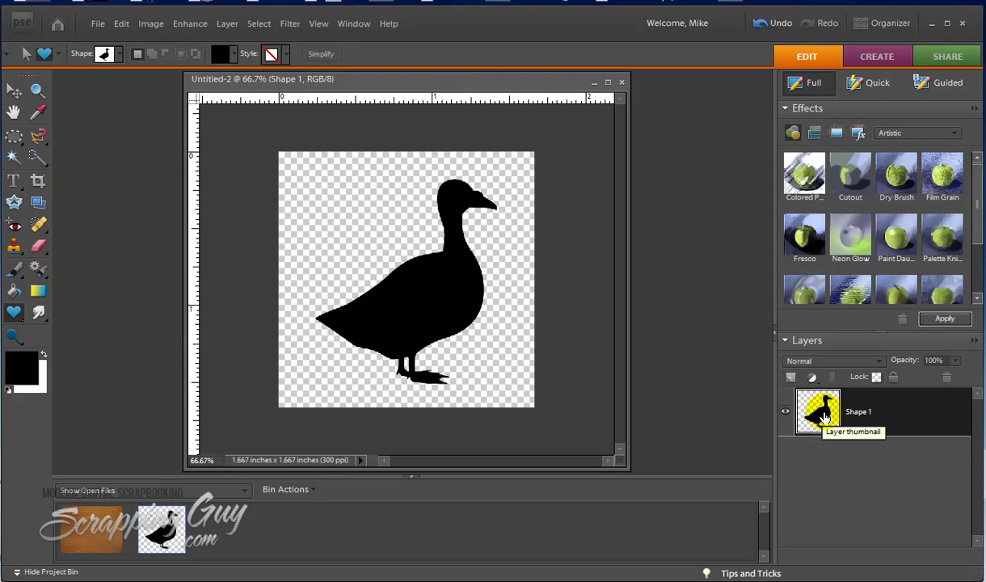
drag(825, 416, 503, 326)
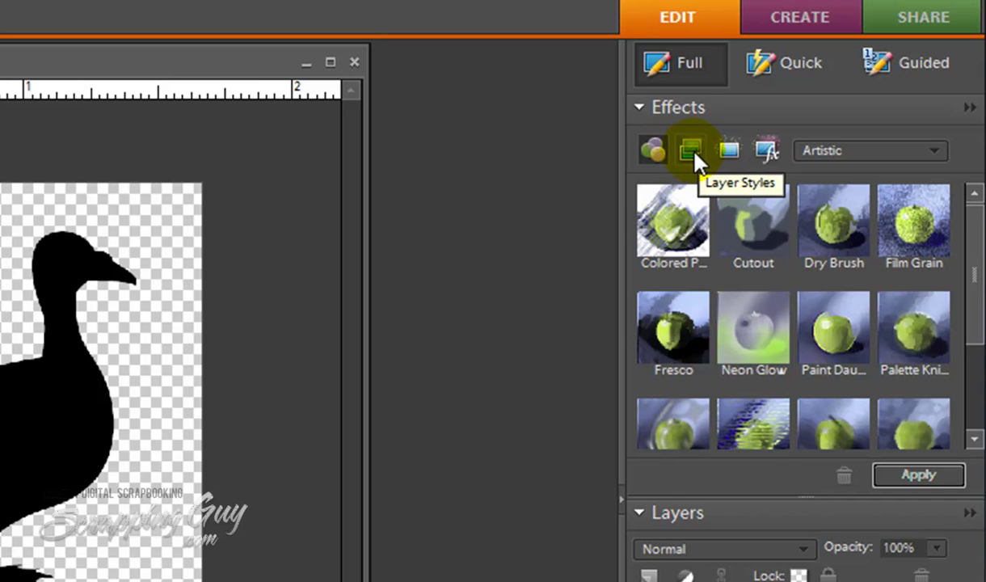
Step: Apply the Simple Inner bevel from the Layer Styles Bevels category to the duck
click(693, 151)
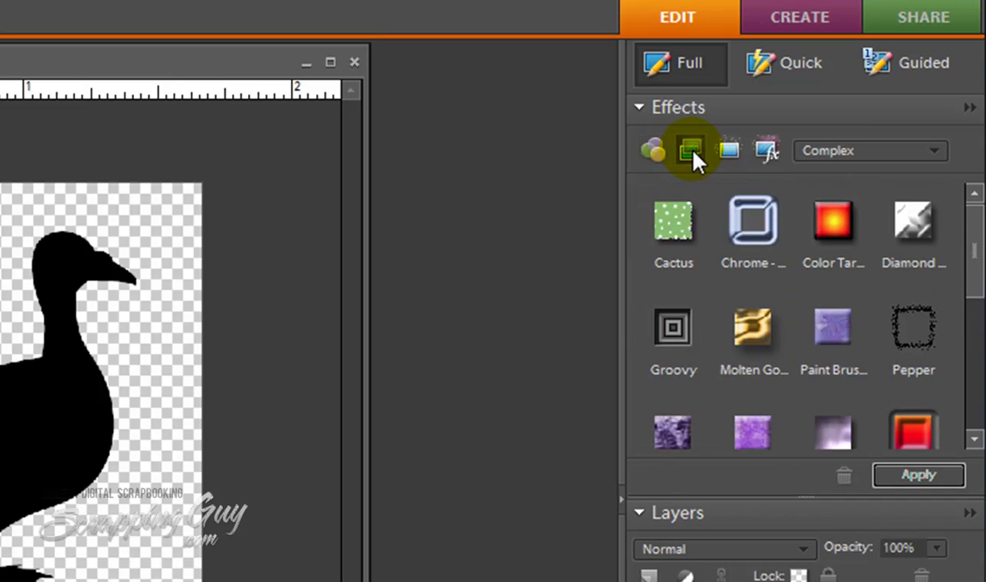
click(936, 151)
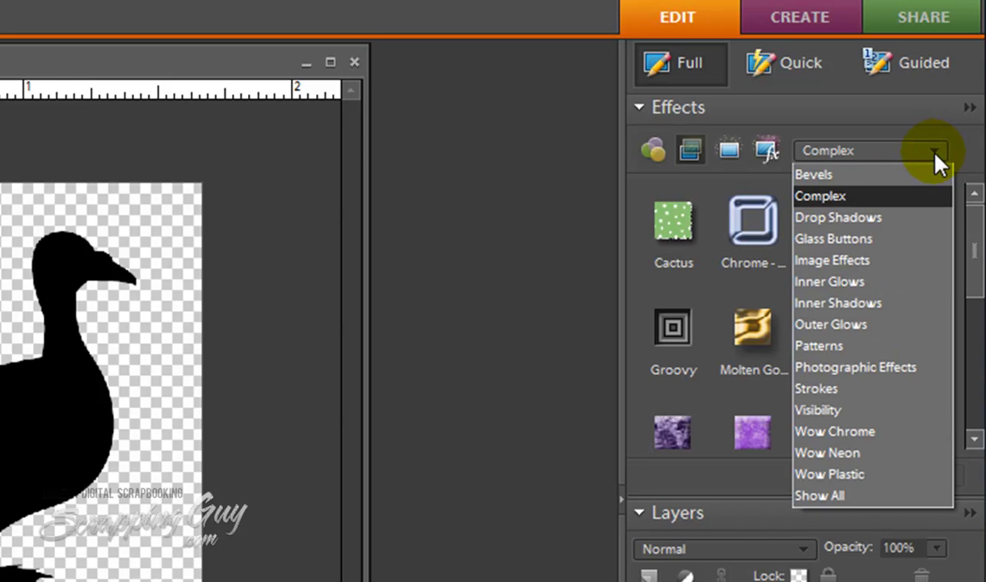
click(872, 176)
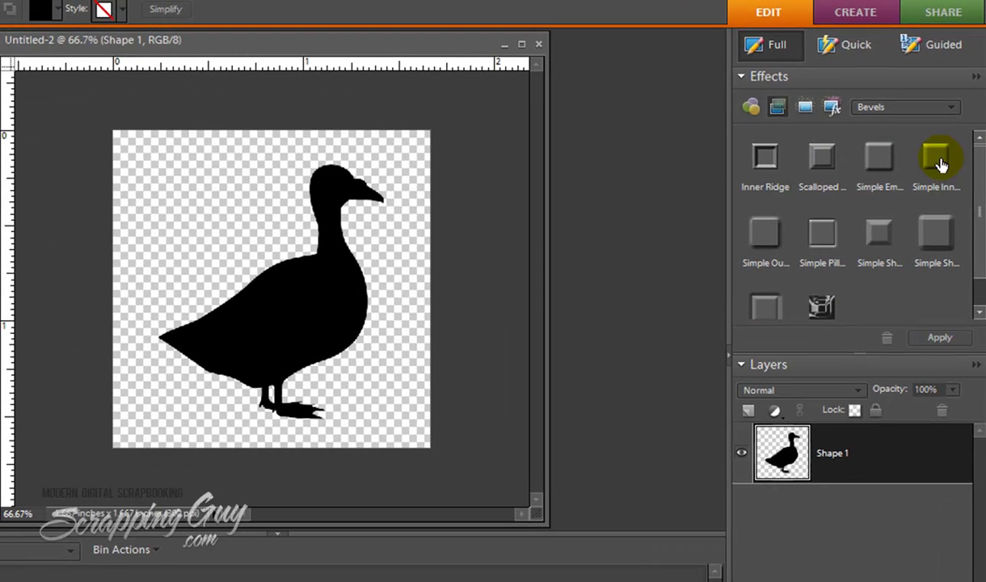
drag(929, 150, 330, 306)
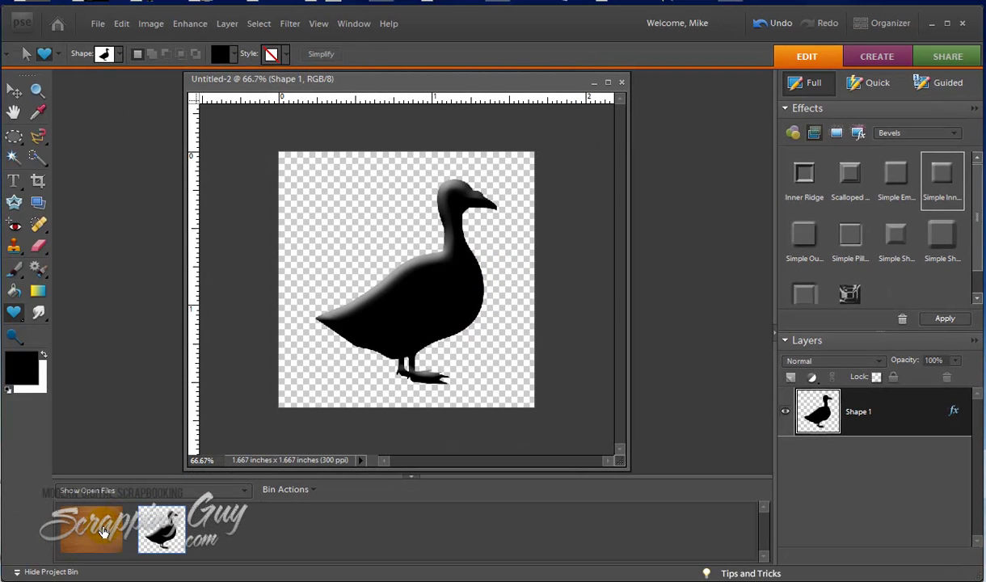
Step: Copy the wood layer from Untitled-1 into the duck document with the Move tool
click(103, 532)
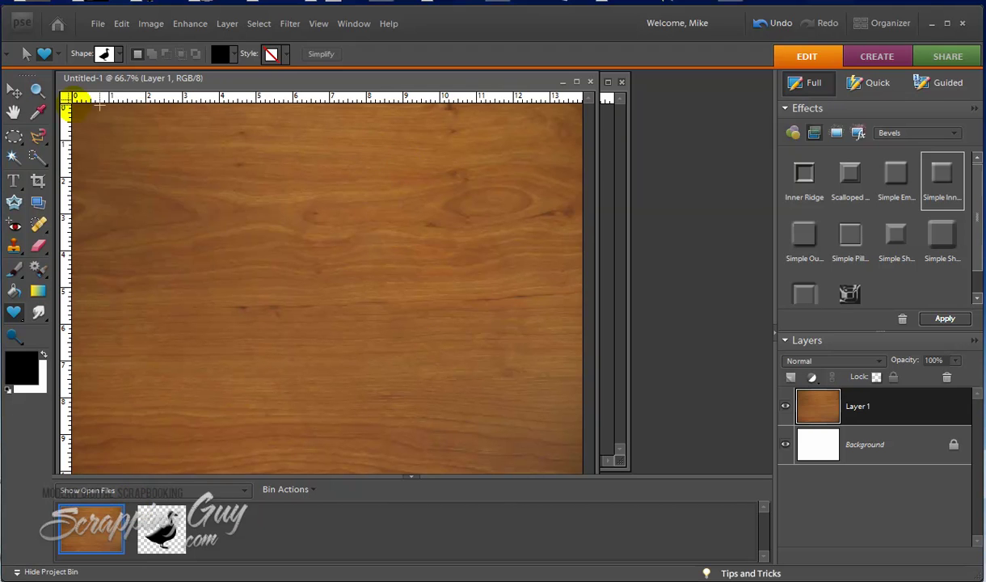
click(17, 91)
drag(488, 86, 323, 87)
drag(265, 282, 495, 341)
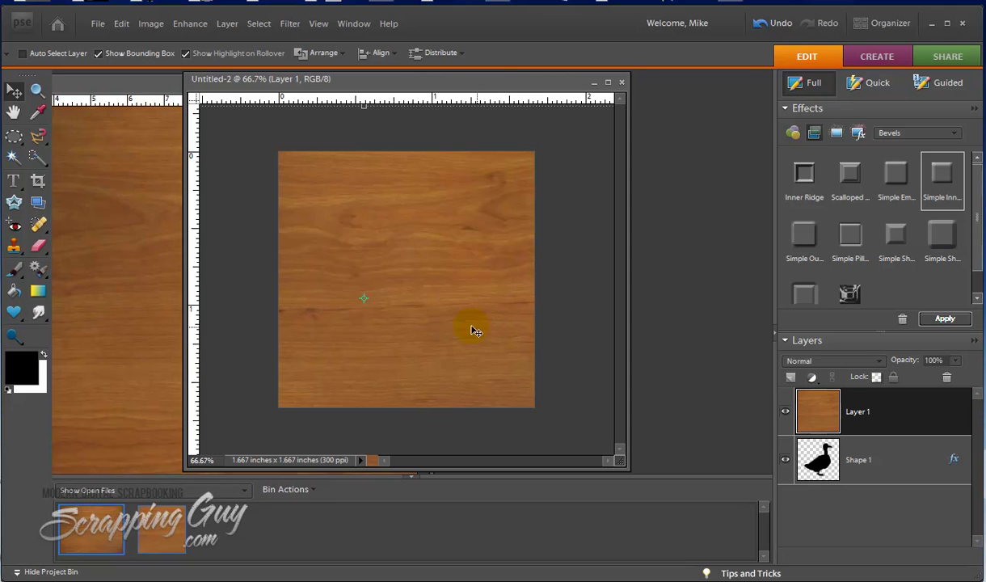
drag(461, 236, 358, 195)
Step: Scale the wood layer to 64.1% and position it over the duck
click(246, 135)
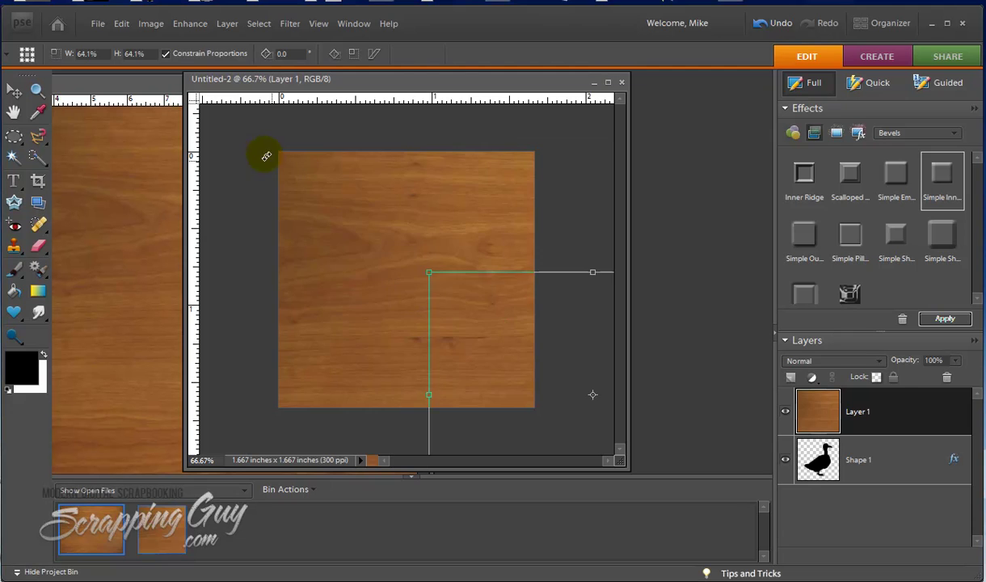
key(Return)
drag(418, 280, 356, 242)
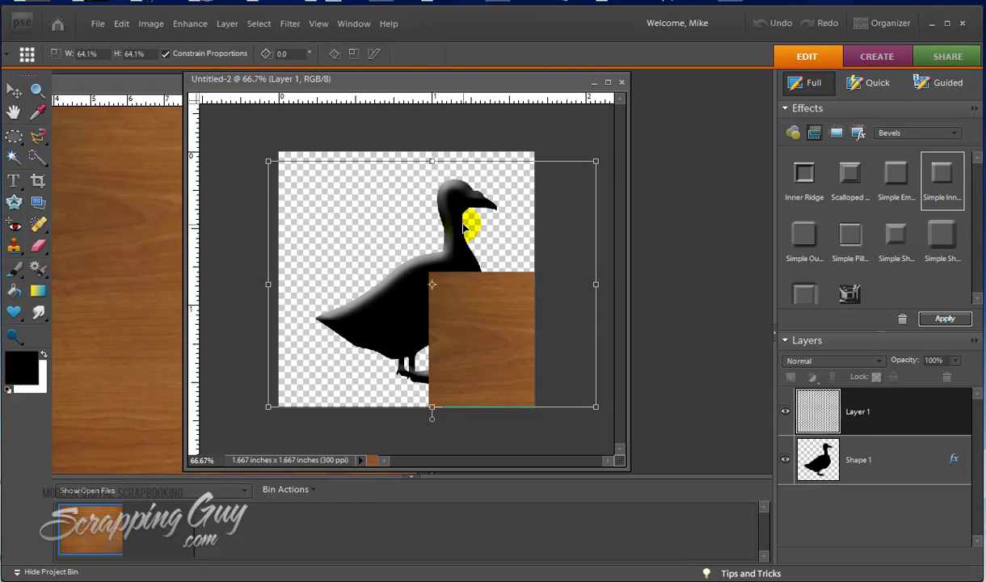
drag(476, 237, 456, 211)
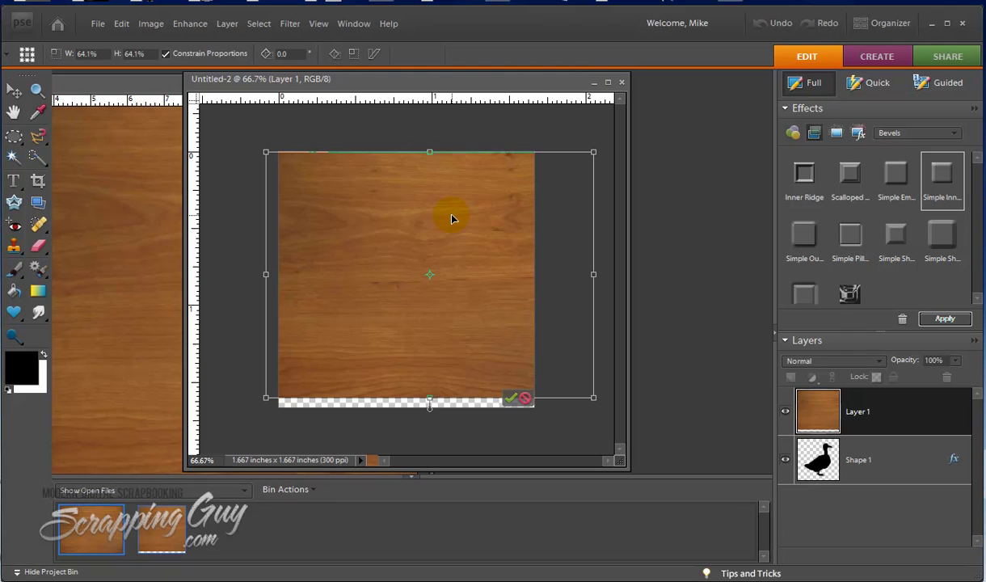
drag(479, 219, 474, 276)
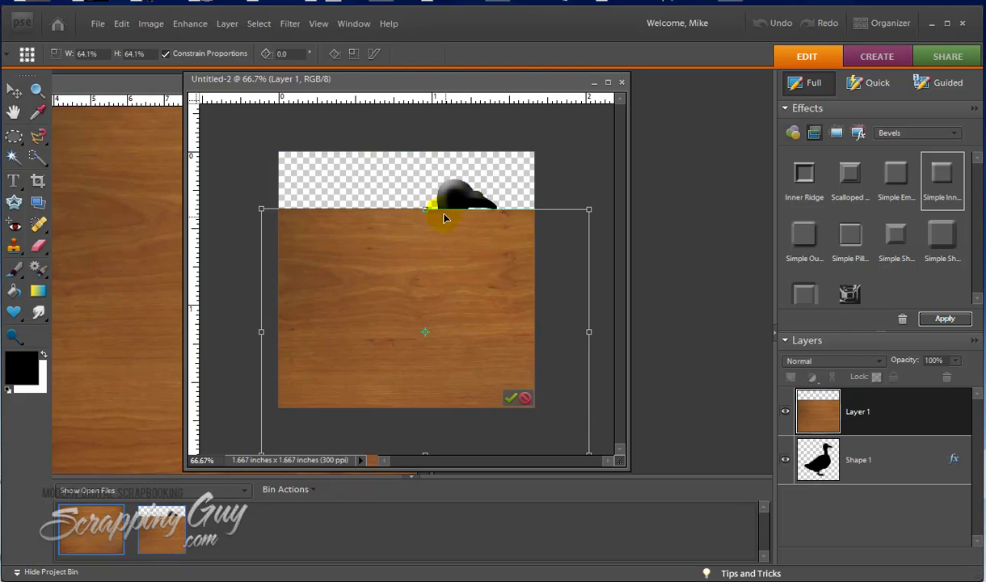
key(shift+Down)
key(shift+Down)
key(shift+Down)
key(shift+Down)
key(shift+Down)
key(shift+Down)
key(shift+Down)
key(shift+Down)
key(shift+Down)
key(shift+Down)
key(shift+Down)
key(shift+Down)
key(shift+Down)
key(shift+Down)
key(shift+Down)
key(shift+Down)
key(shift+Down)
key(shift+Down)
key(shift+Down)
key(shift+Down)
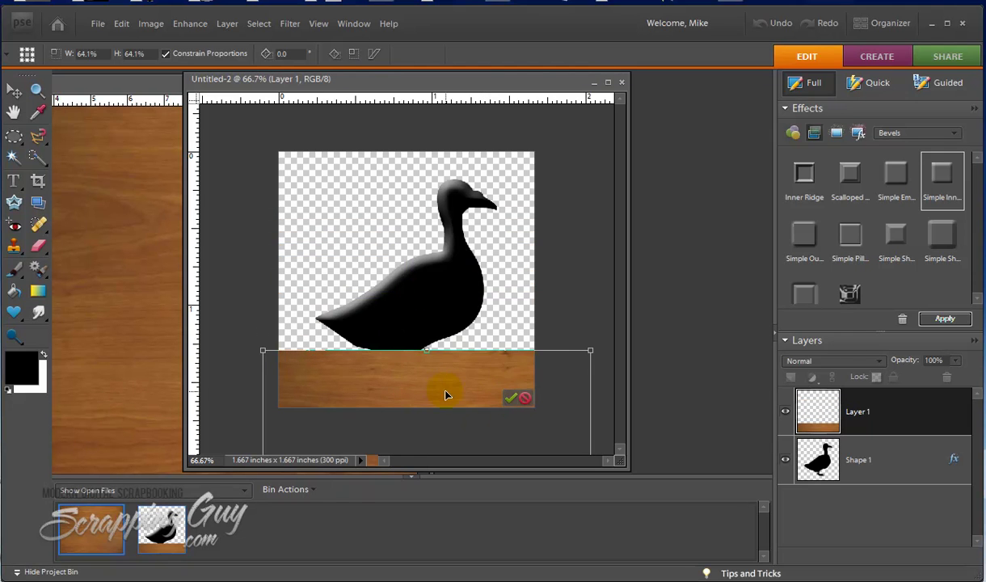
drag(446, 394, 434, 196)
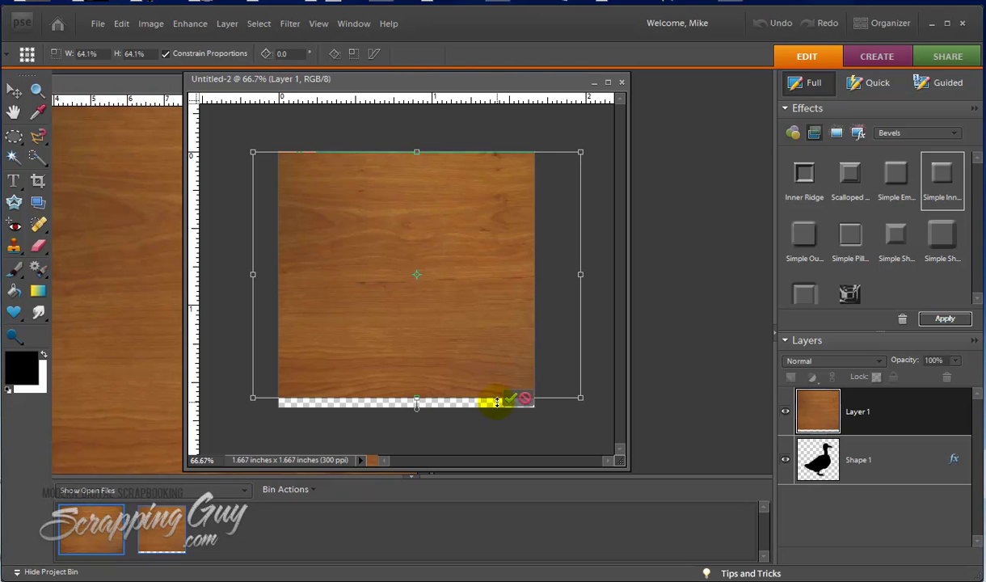
Step: Commit the wood placement and clip Layer 1 to the Shape 1 duck layer
click(510, 401)
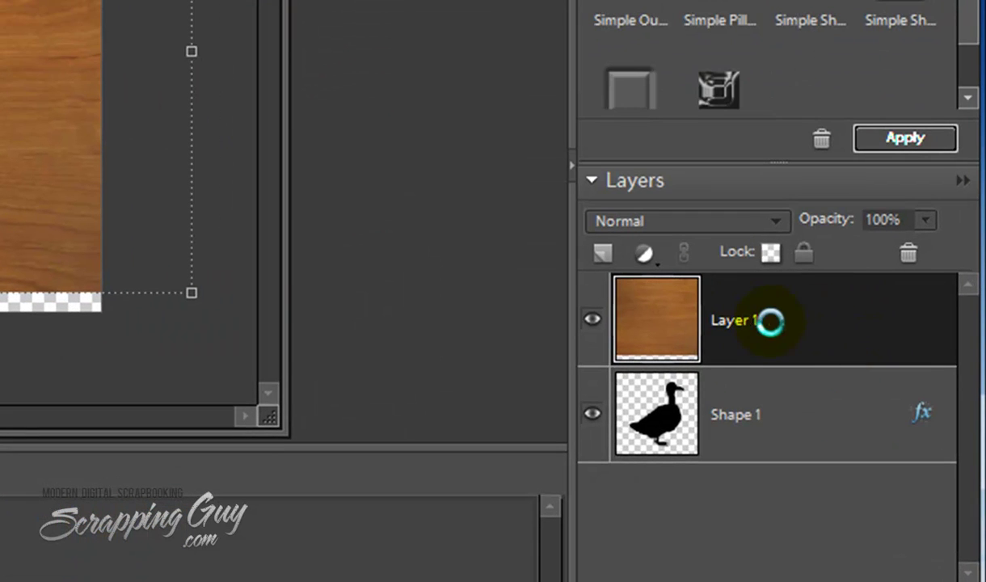
click(816, 419)
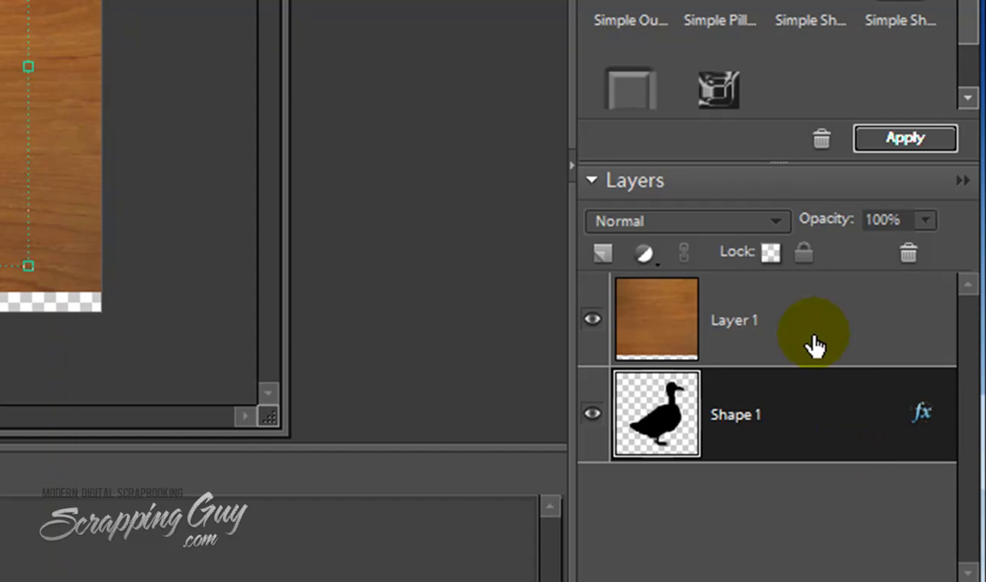
click(814, 344)
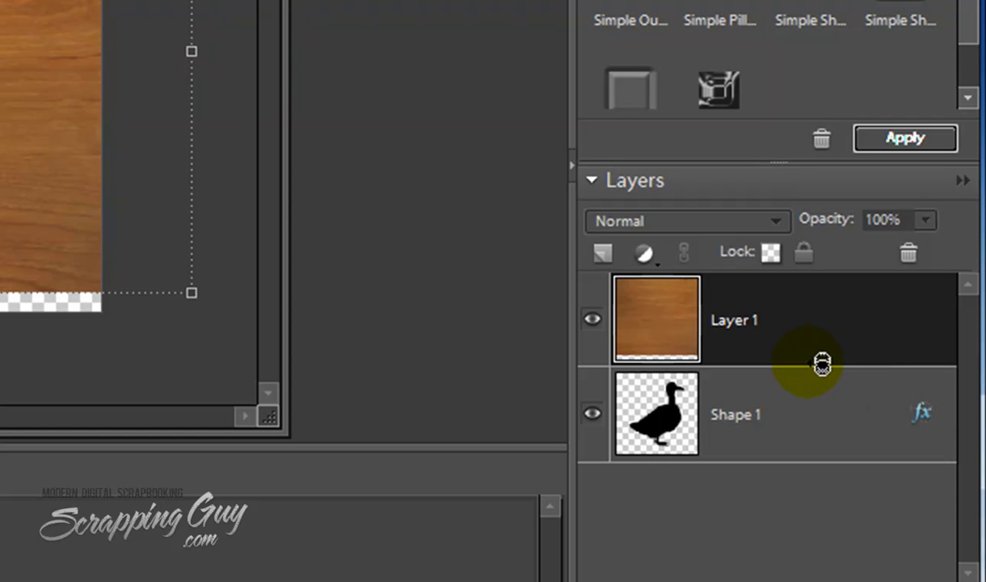
alt+click(822, 364)
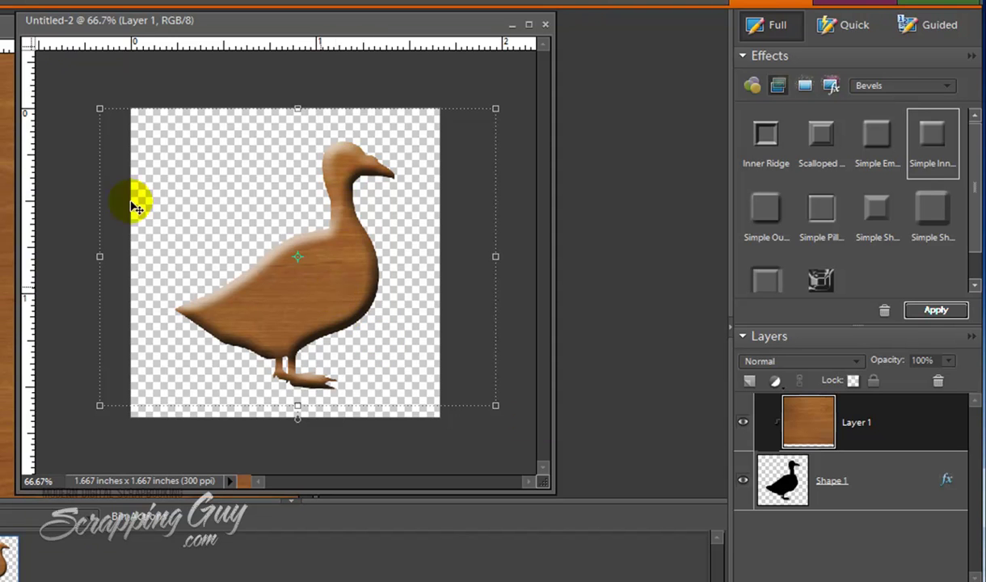
Step: Minimize the Untitled-1 wood document and shift the grain to cover the duck's whole head
click(7, 170)
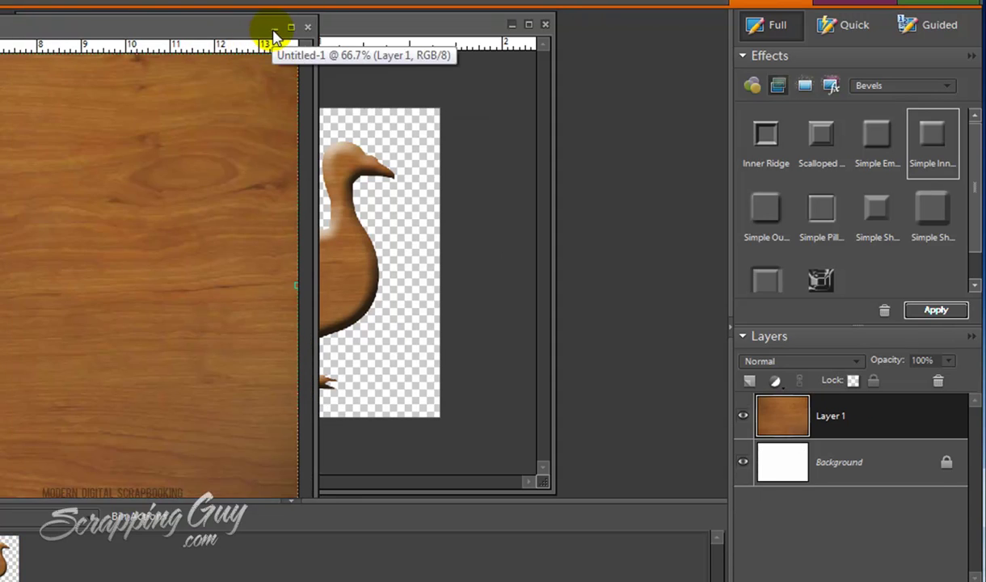
click(275, 28)
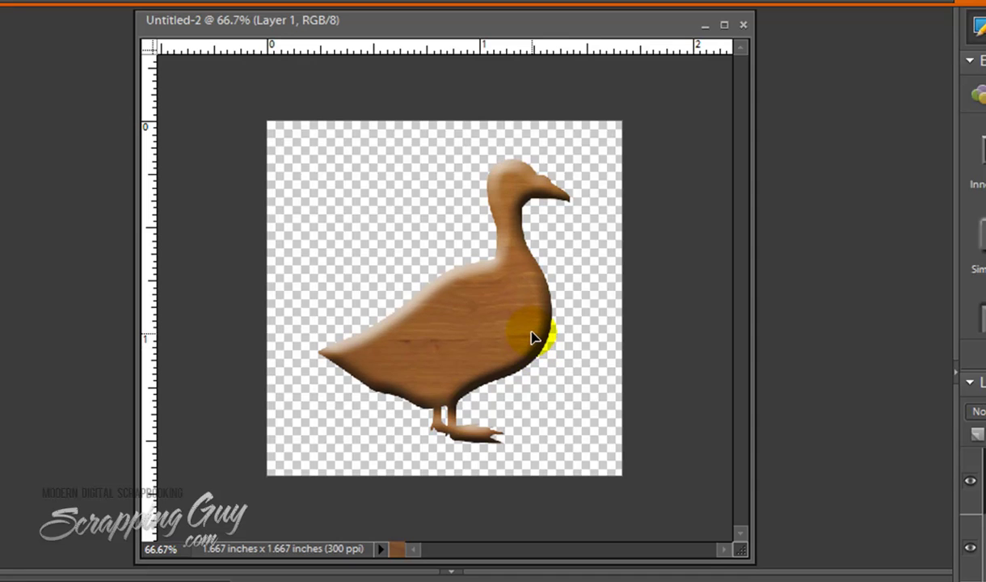
click(497, 333)
click(398, 306)
drag(502, 317, 608, 326)
drag(530, 350, 516, 185)
mouse_move(510, 343)
mouse_down()
mouse_move(504, 337)
mouse_move(511, 344)
mouse_up()
mouse_move(586, 380)
mouse_down()
mouse_move(561, 297)
mouse_move(567, 322)
mouse_up()
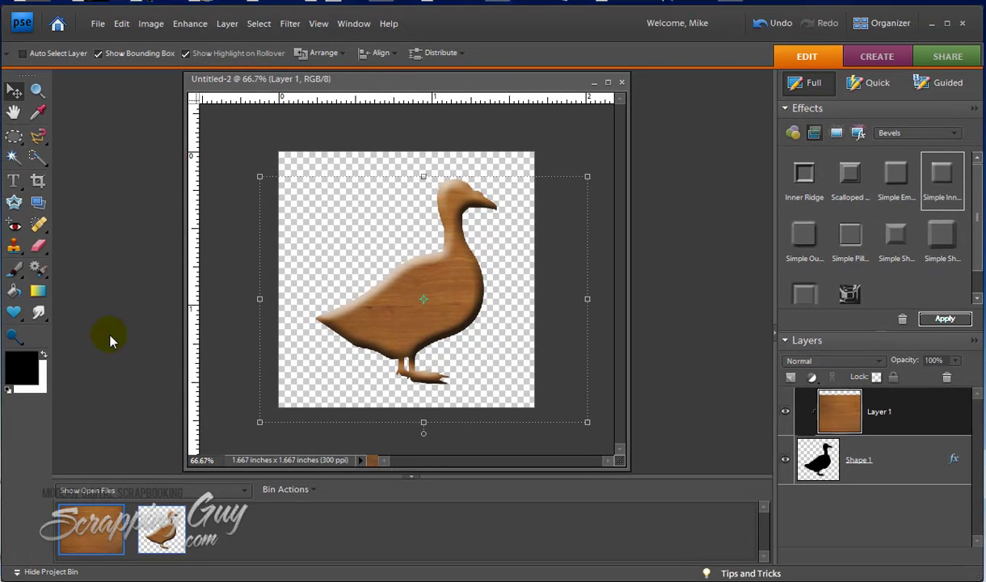
Step: Burn darker shading onto the duck's body with a 100 px soft brush, shrunk to 70 px
click(45, 317)
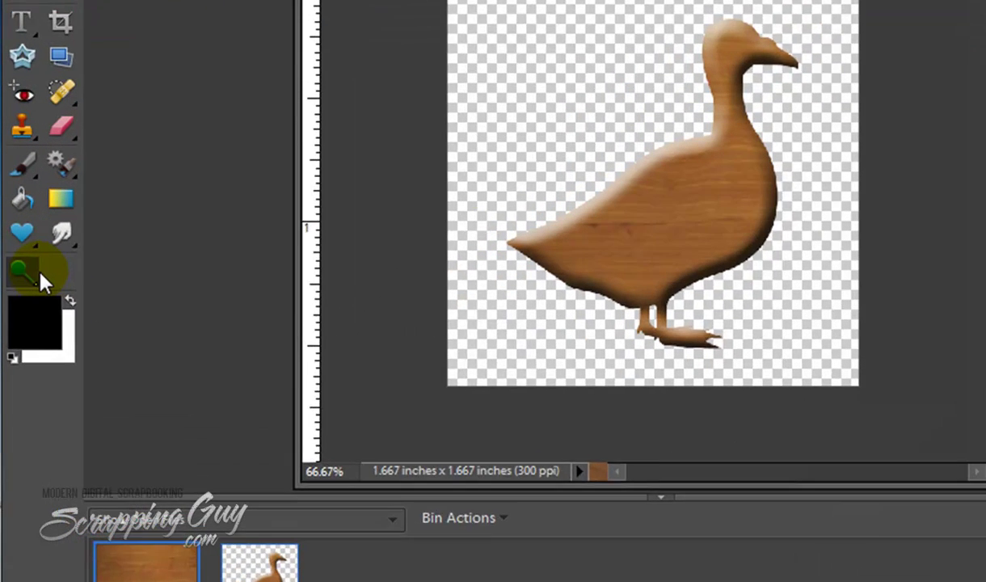
click(22, 338)
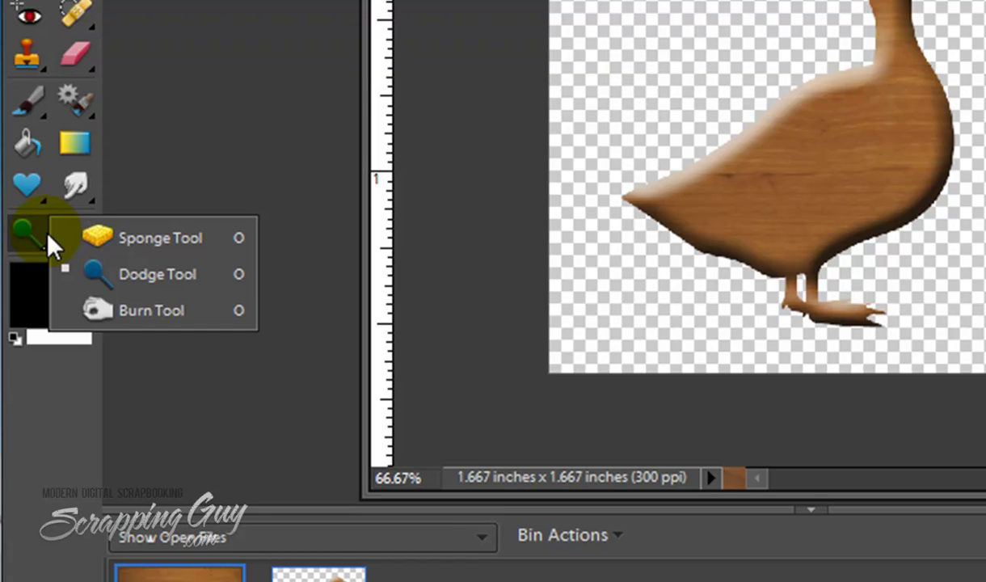
click(148, 314)
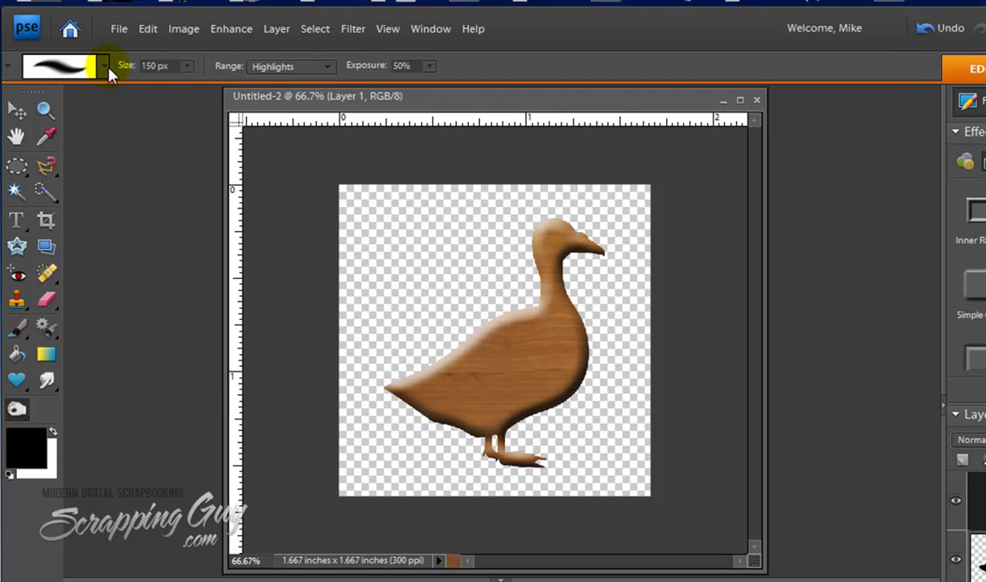
click(104, 68)
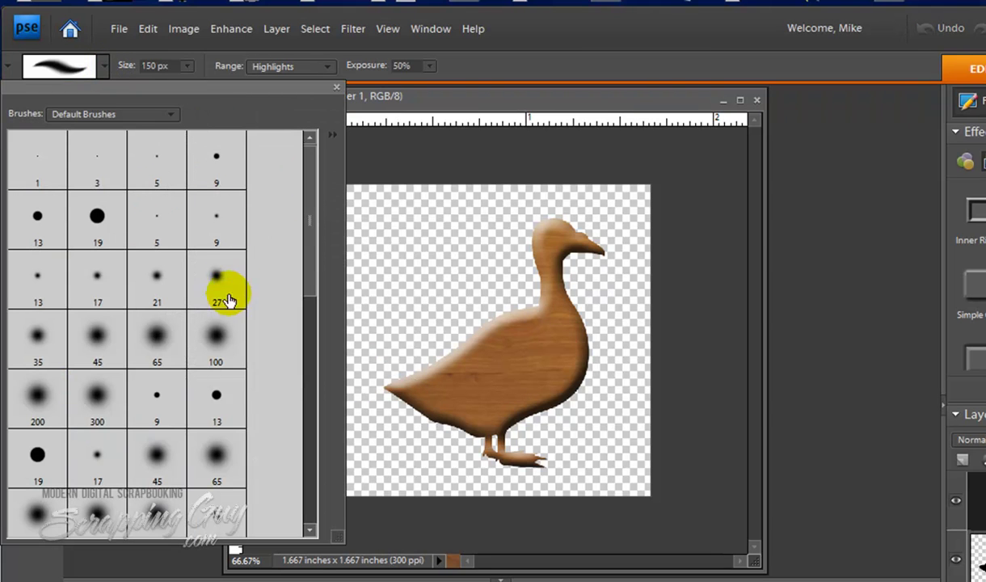
click(230, 327)
click(360, 117)
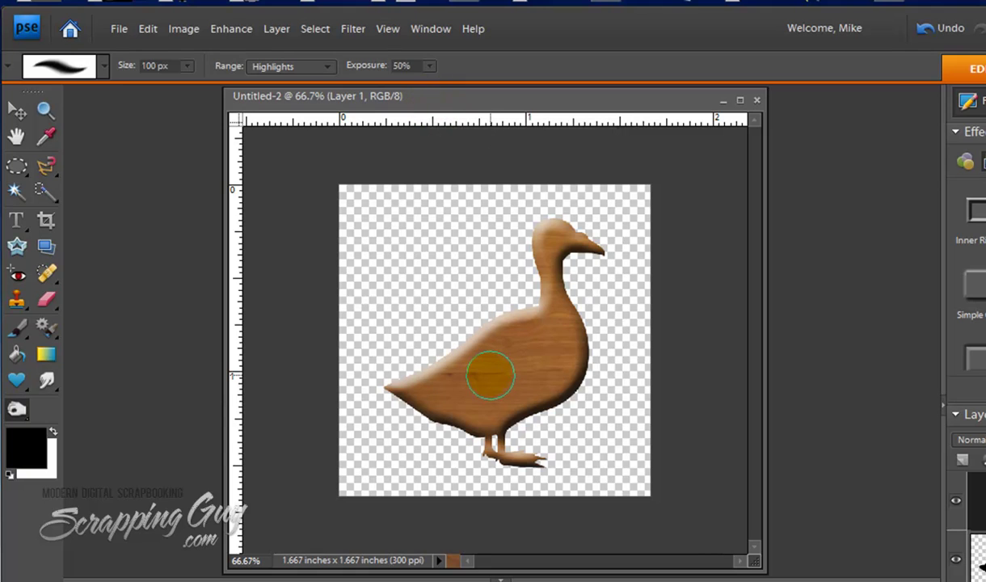
click(485, 373)
key(bracketleft)
key(bracketleft)
key(bracketleft)
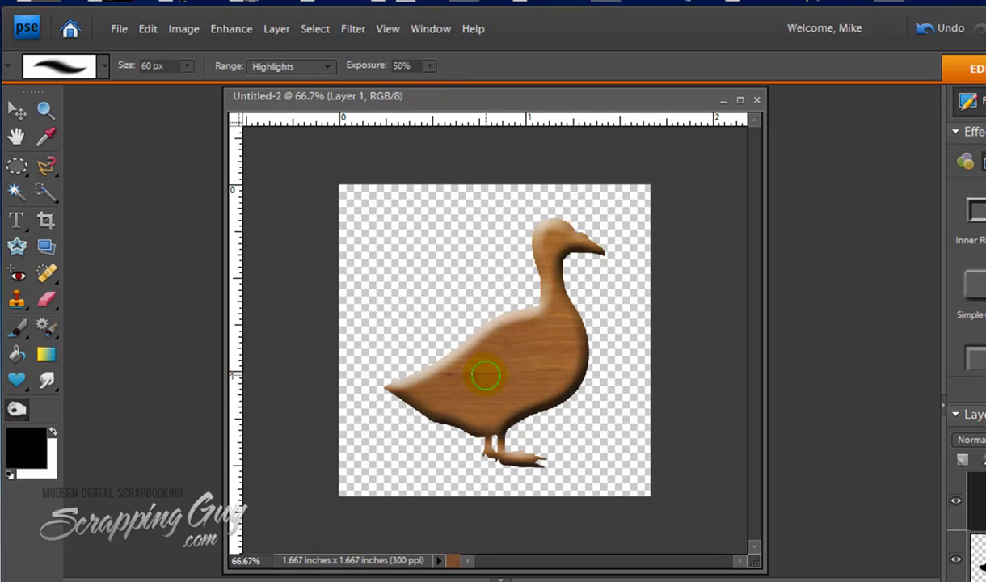
mouse_move(485, 373)
mouse_down()
mouse_move(551, 364)
mouse_move(572, 327)
mouse_move(591, 351)
mouse_move(573, 370)
mouse_up()
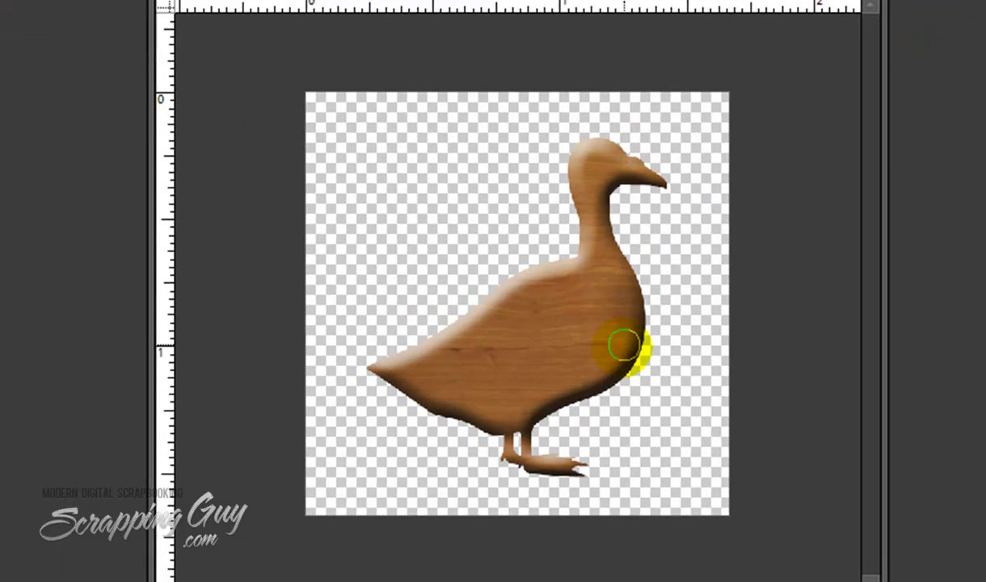
mouse_move(624, 345)
mouse_down()
mouse_move(601, 377)
mouse_move(564, 398)
mouse_move(518, 405)
mouse_move(582, 382)
mouse_move(631, 326)
mouse_move(639, 255)
mouse_move(624, 233)
mouse_move(624, 186)
mouse_move(642, 164)
mouse_move(607, 193)
mouse_move(647, 301)
mouse_move(561, 408)
mouse_move(481, 427)
mouse_move(535, 408)
mouse_move(482, 418)
mouse_move(623, 337)
mouse_move(656, 273)
mouse_move(680, 323)
mouse_move(638, 212)
mouse_move(624, 329)
mouse_move(551, 401)
mouse_move(625, 364)
mouse_move(641, 314)
mouse_move(652, 336)
mouse_move(300, 419)
mouse_move(12, 397)
mouse_up()
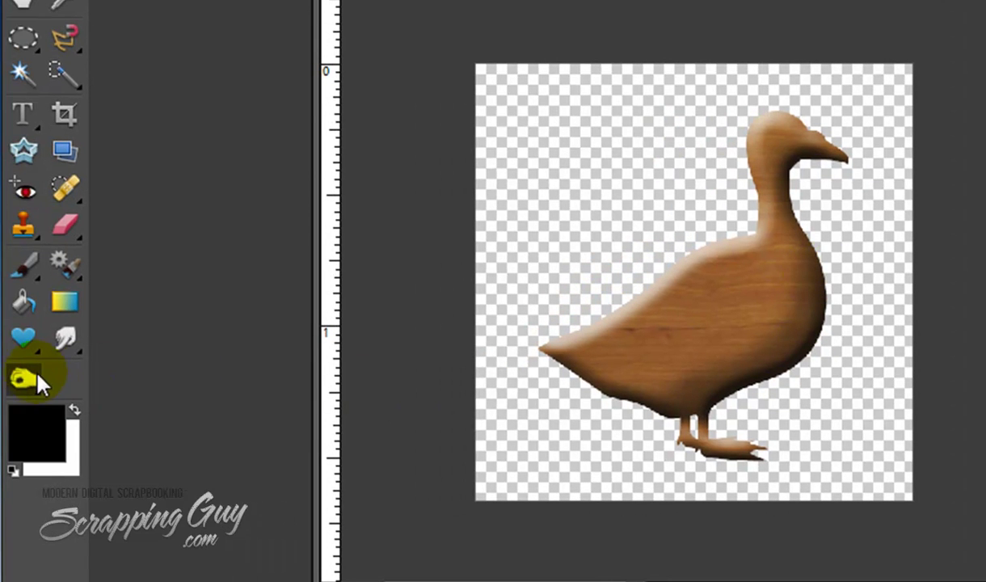
Step: Dodge highlights over the duck's breast and belly, undoing one stroke along the way
click(36, 372)
click(138, 416)
drag(487, 362, 747, 255)
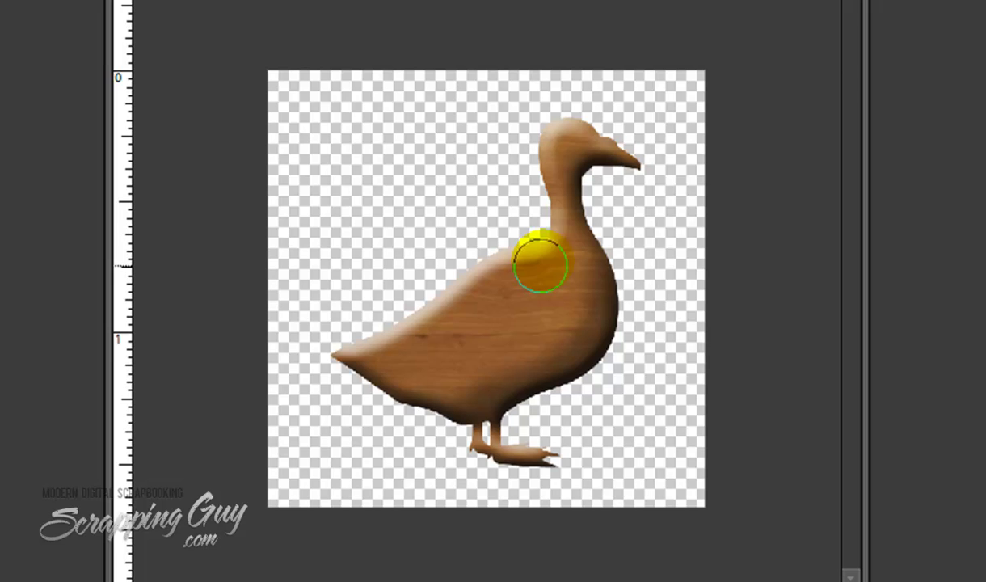
mouse_move(540, 263)
mouse_down()
mouse_move(564, 248)
mouse_move(414, 338)
mouse_move(326, 369)
mouse_move(553, 262)
mouse_move(519, 260)
mouse_move(413, 331)
mouse_move(555, 263)
mouse_move(425, 331)
mouse_move(540, 299)
mouse_up()
key(ctrl+z)
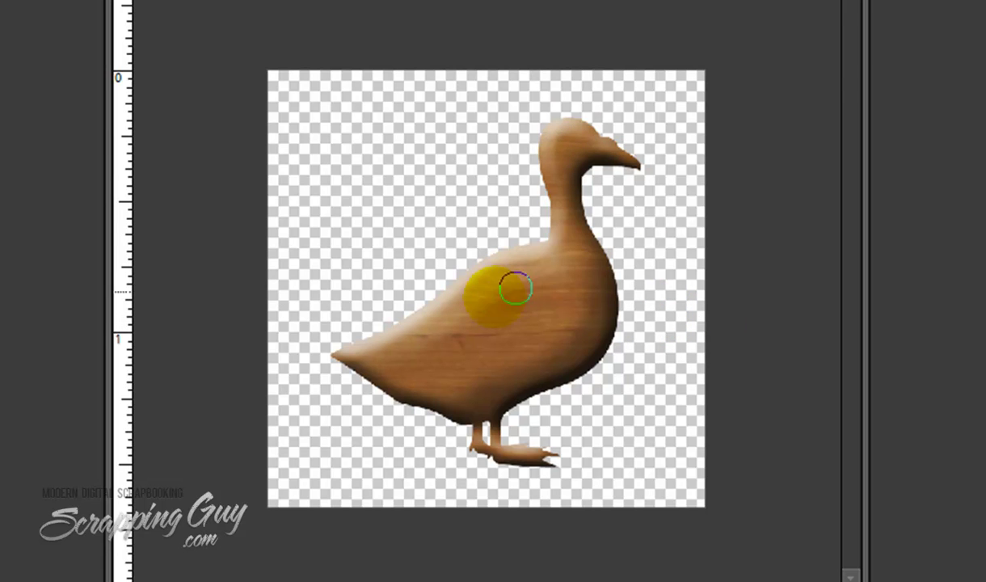
mouse_move(515, 288)
mouse_down()
mouse_move(450, 341)
mouse_move(564, 286)
mouse_move(537, 327)
mouse_move(482, 362)
mouse_up()
mouse_move(676, 312)
mouse_down()
mouse_move(544, 288)
mouse_move(588, 320)
mouse_move(561, 286)
mouse_move(548, 289)
mouse_move(527, 335)
mouse_move(490, 349)
mouse_move(521, 333)
mouse_move(457, 346)
mouse_move(428, 336)
mouse_up()
click(640, 293)
Step: Extend the dodged highlight downward beside the duck's breast
mouse_move(640, 293)
mouse_down()
mouse_move(672, 383)
mouse_move(673, 419)
mouse_move(677, 388)
mouse_move(654, 392)
mouse_up()
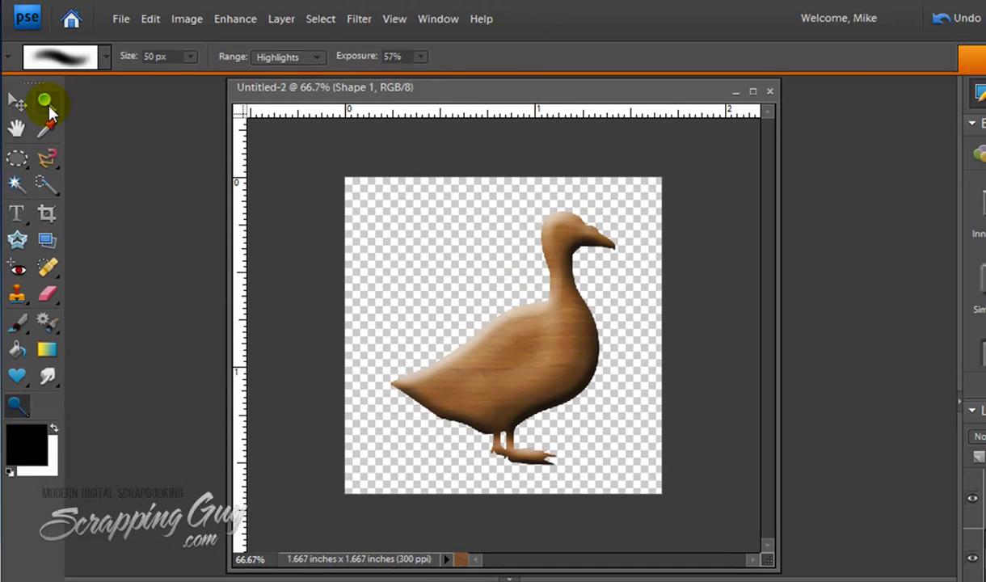
Step: Zoom in on the duck's head and switch to the Elliptical Marquee Tool
click(46, 100)
drag(527, 201, 632, 312)
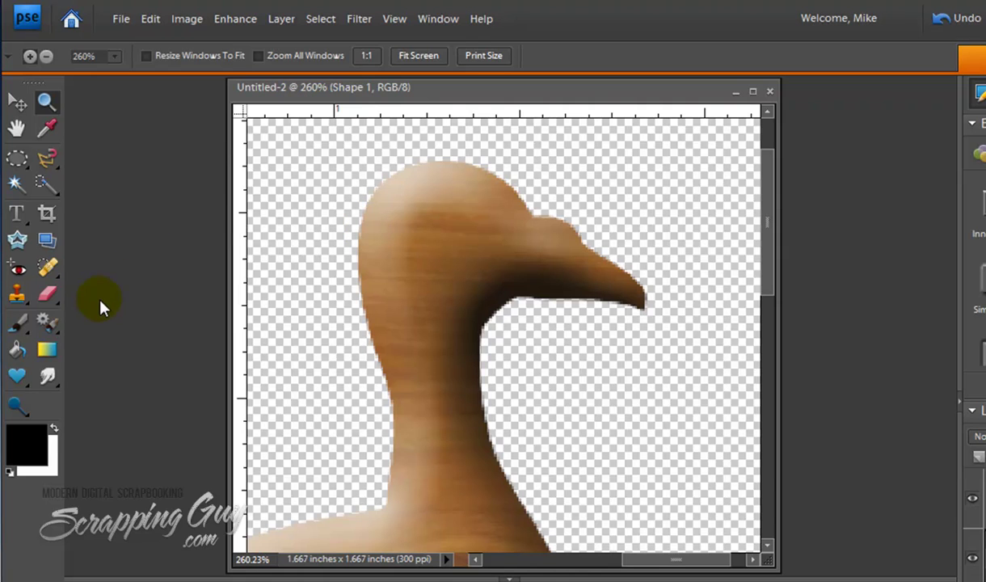
click(17, 159)
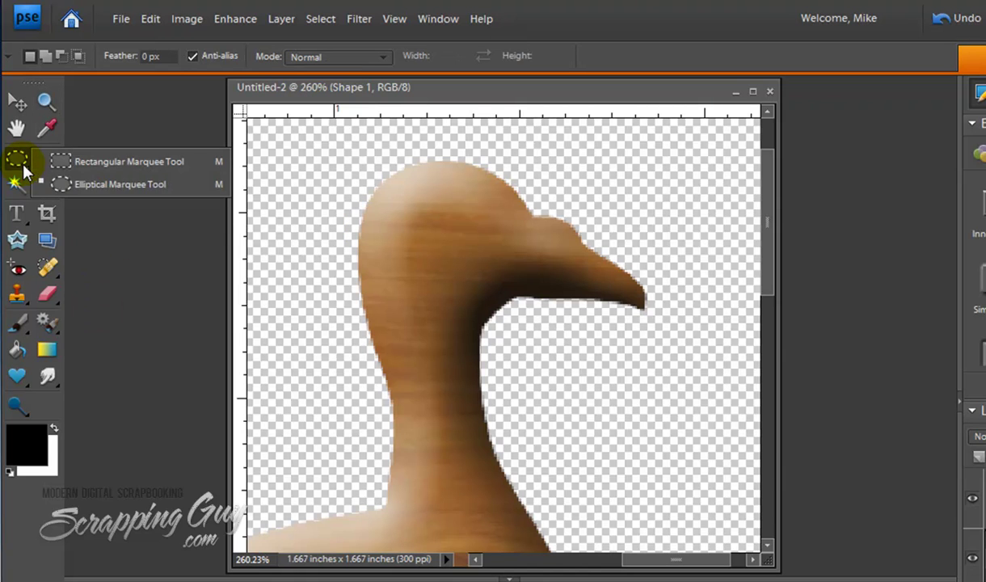
click(78, 191)
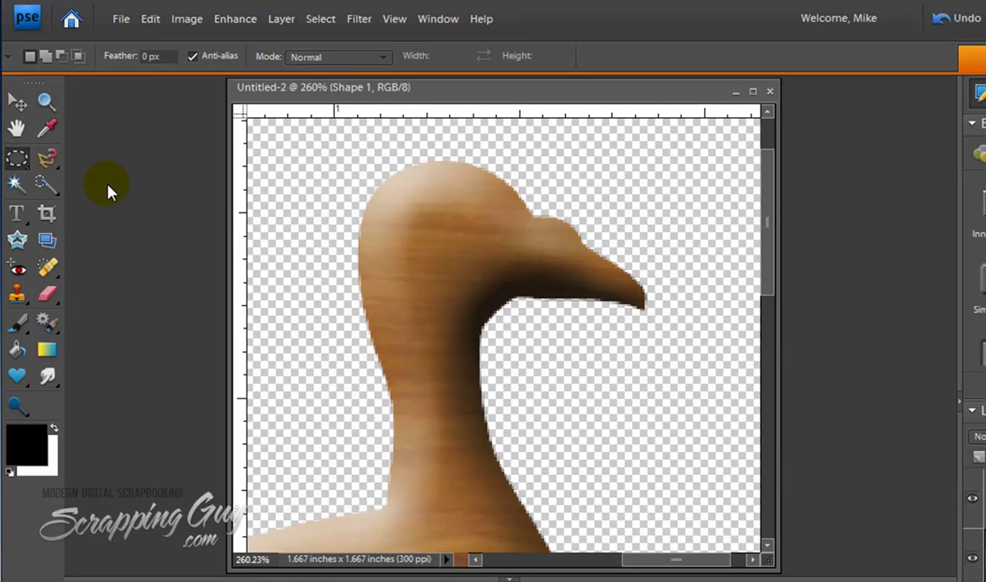
click(18, 159)
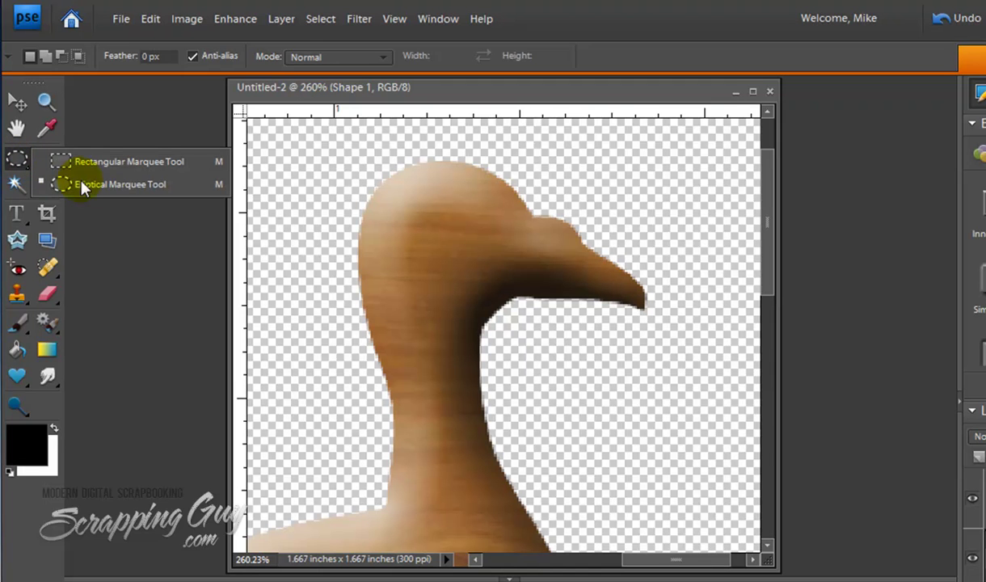
click(101, 187)
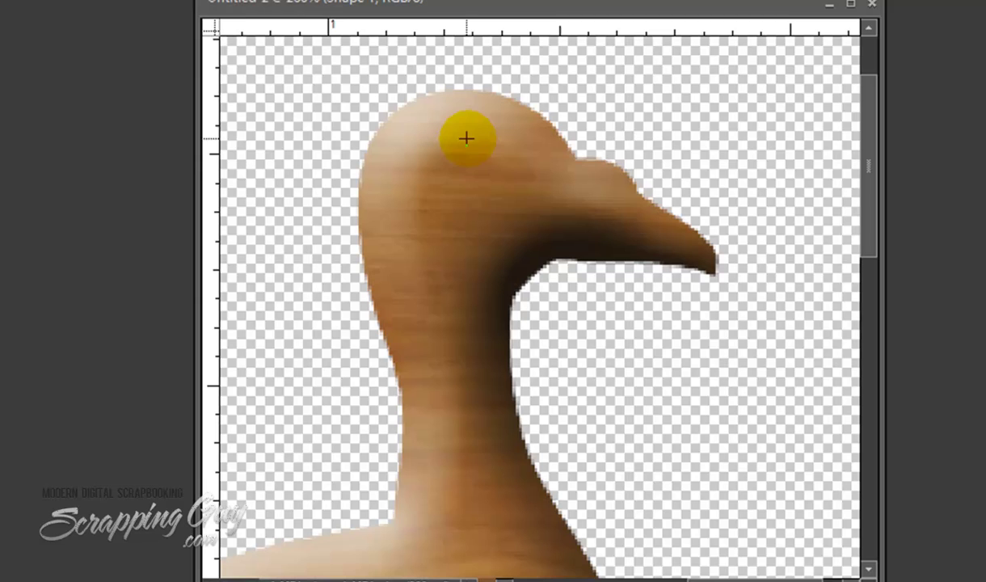
Step: Select a small circle on the head for the eye, fill it white, then delete it
drag(445, 195, 466, 221)
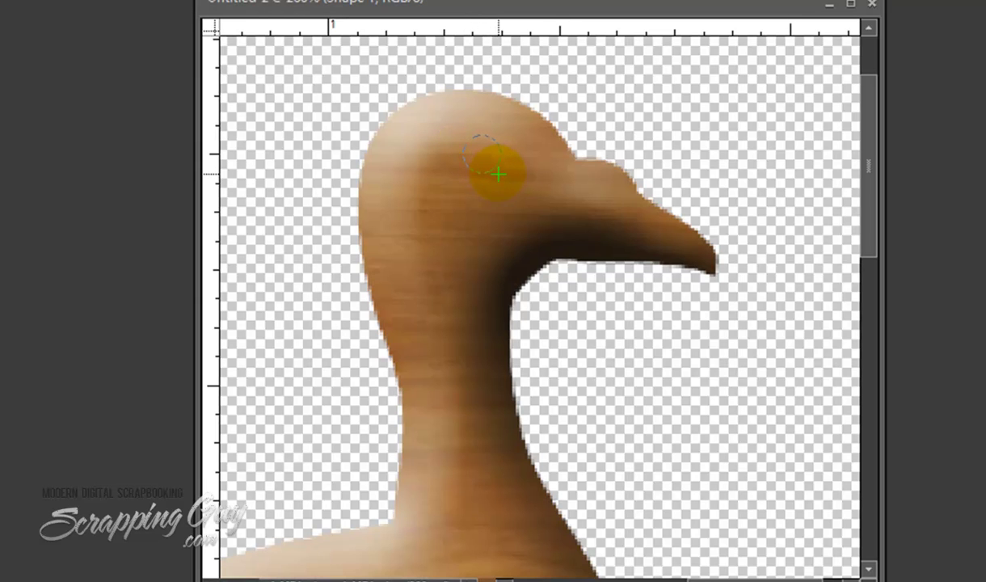
drag(496, 171, 497, 171)
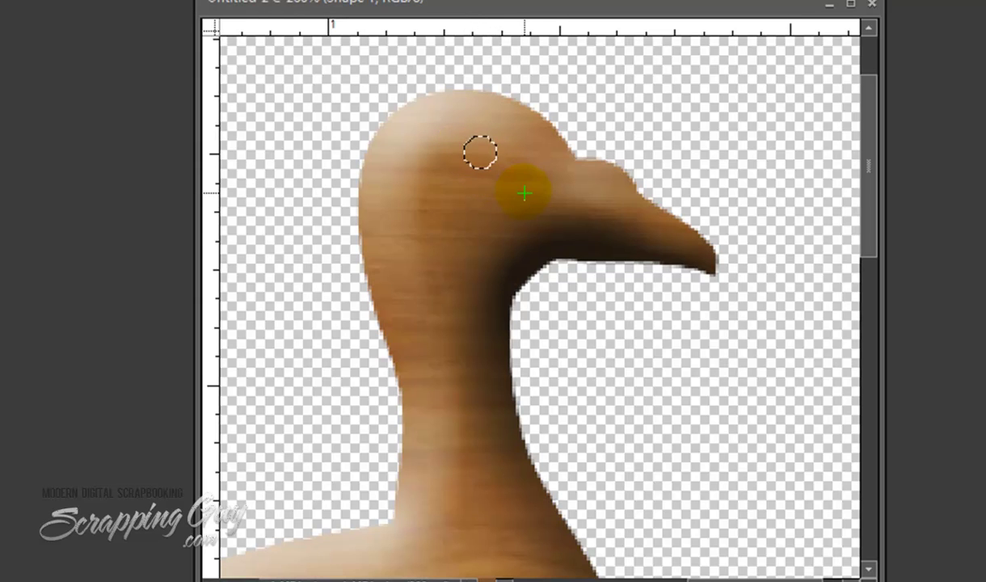
key(alt+BackSpace)
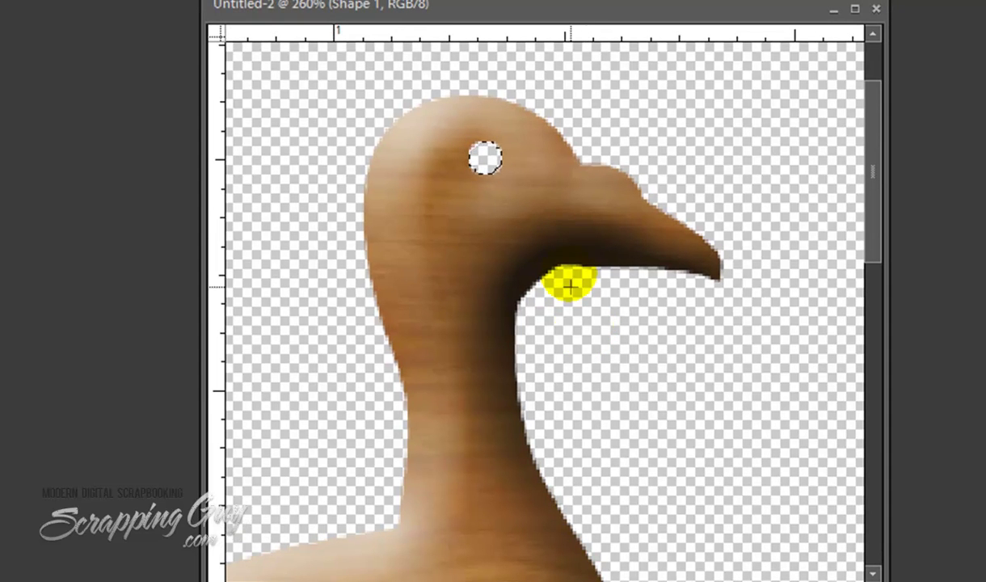
key(Delete)
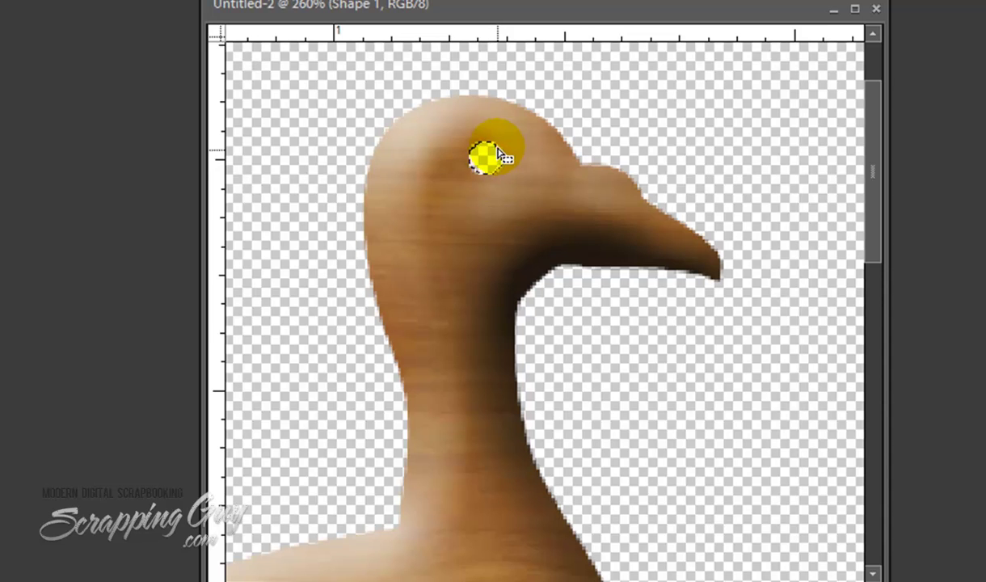
key(ctrl+z)
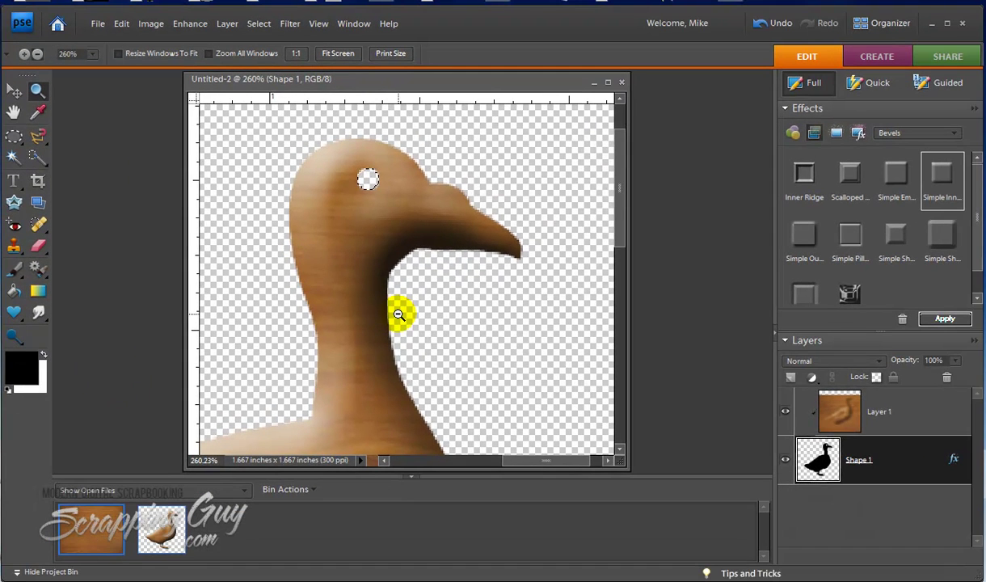
Step: Zoom back out so the whole duck is visible
alt+click(398, 314)
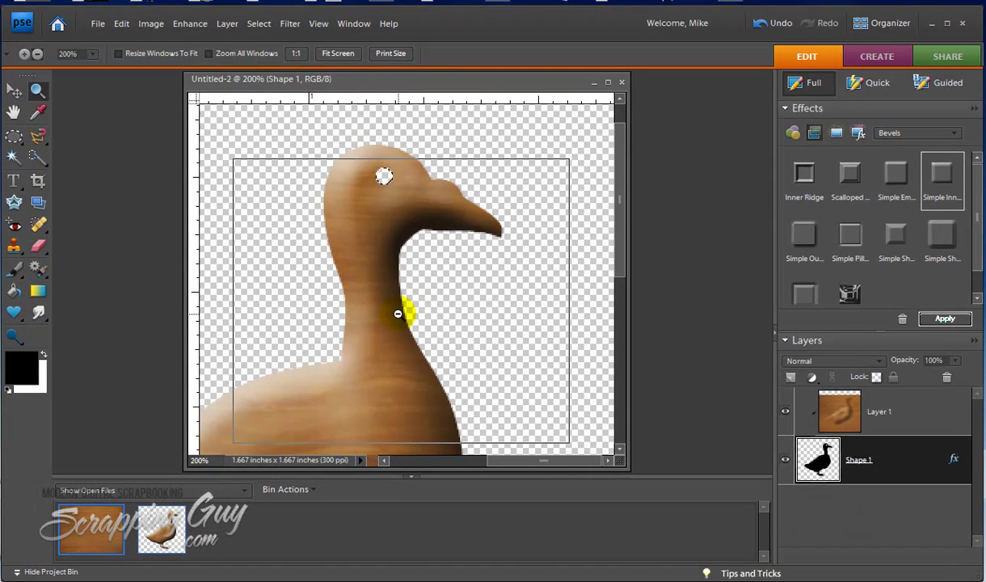
alt+click(398, 314)
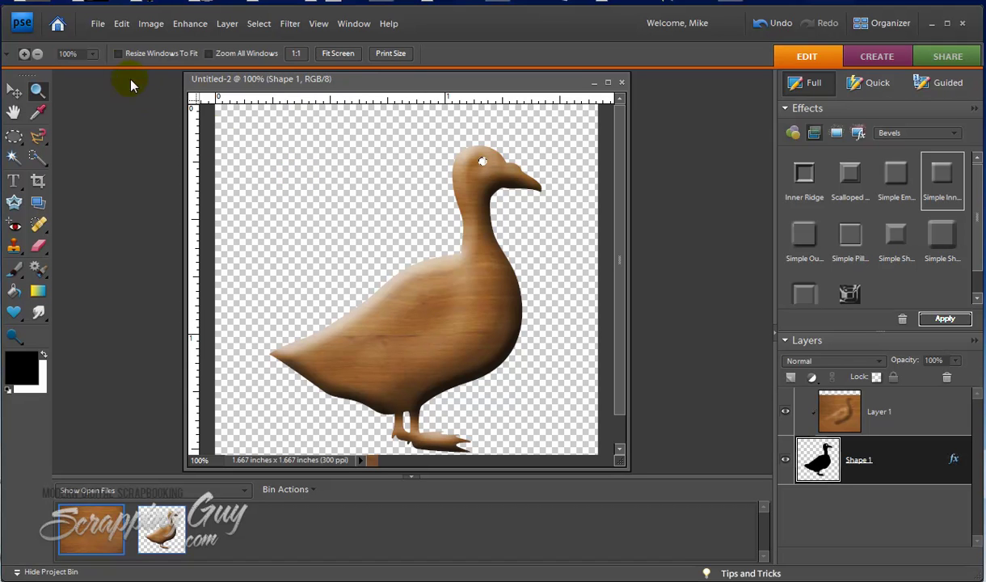
click(97, 23)
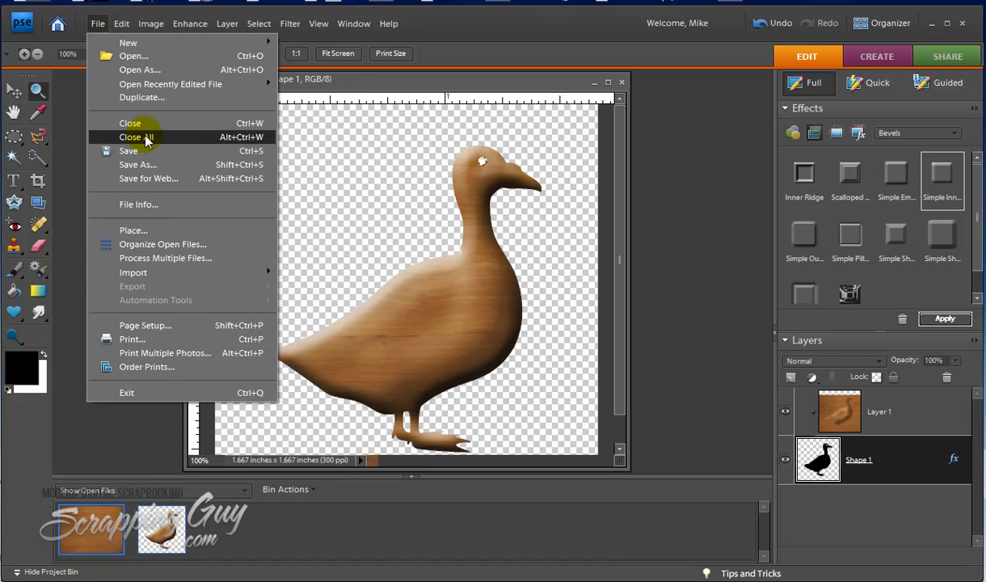
key(Escape)
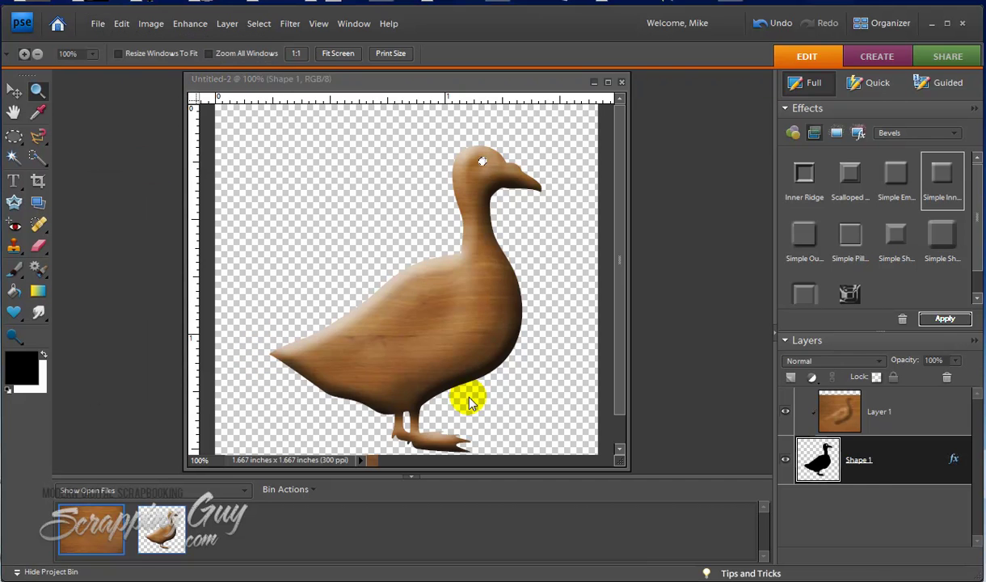
Step: Save as PNG named 'wooden-duck', accepting PNG Options with no interlacing
key(ctrl+s)
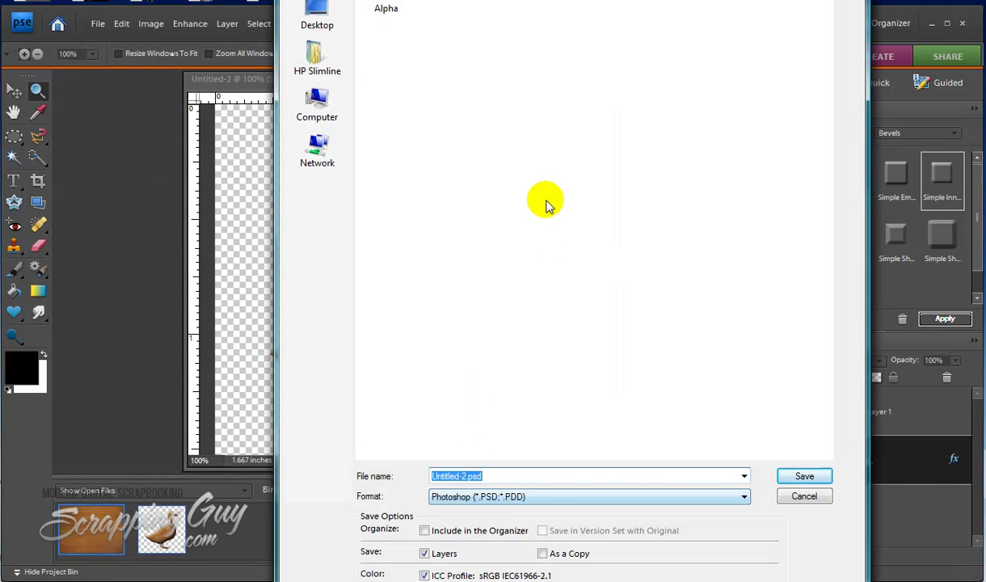
click(502, 479)
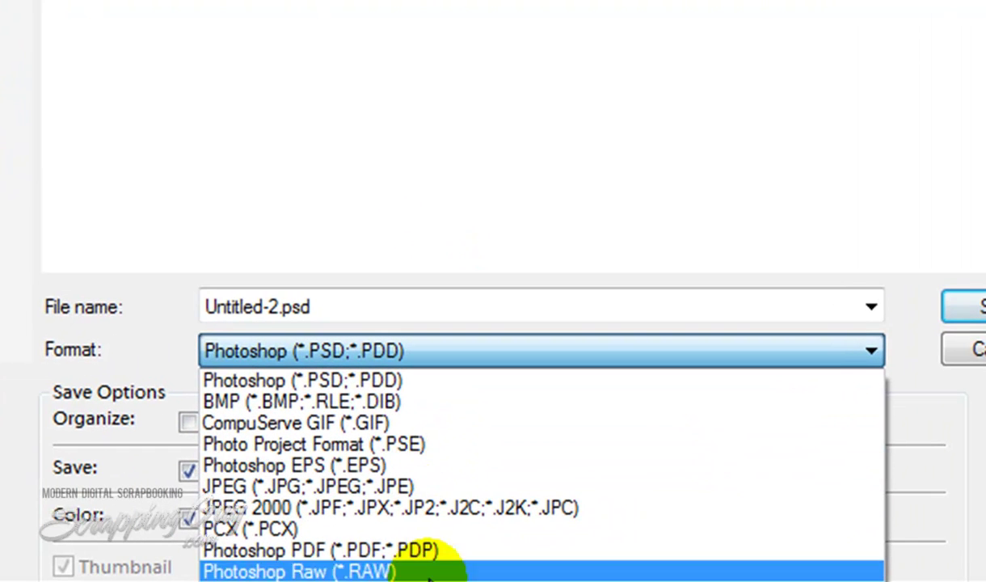
click(291, 581)
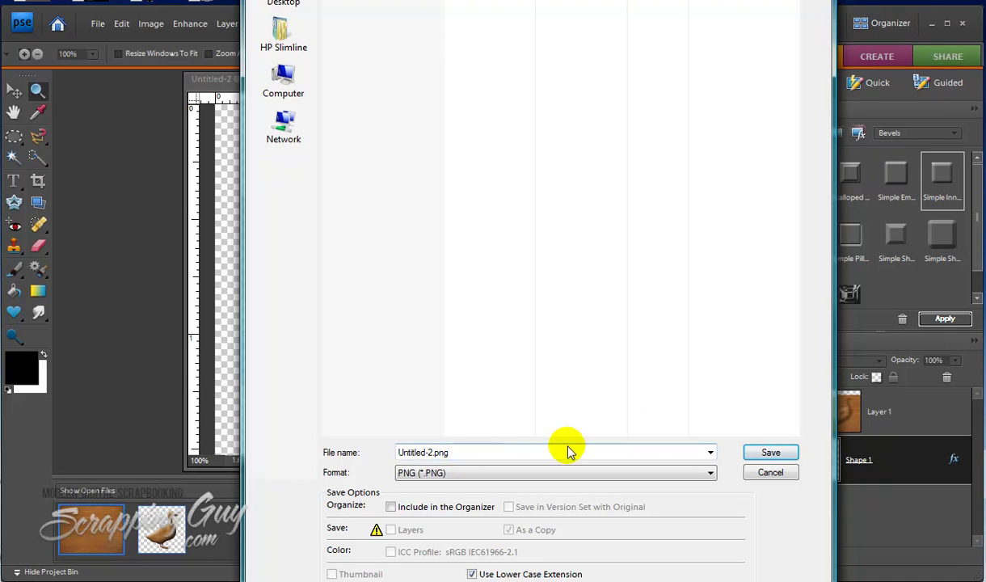
drag(495, 451, 385, 451)
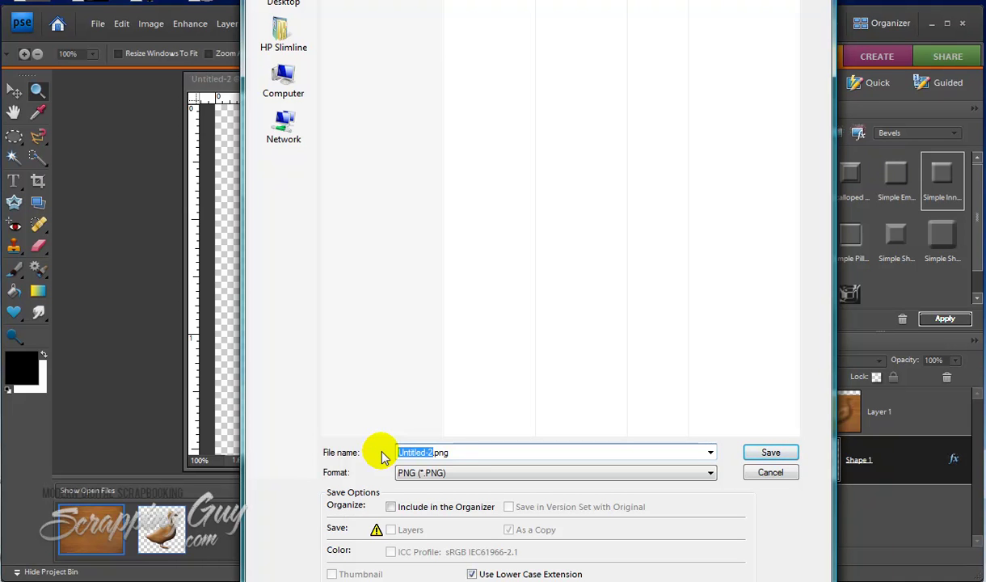
text(wooden-duck)
click(756, 452)
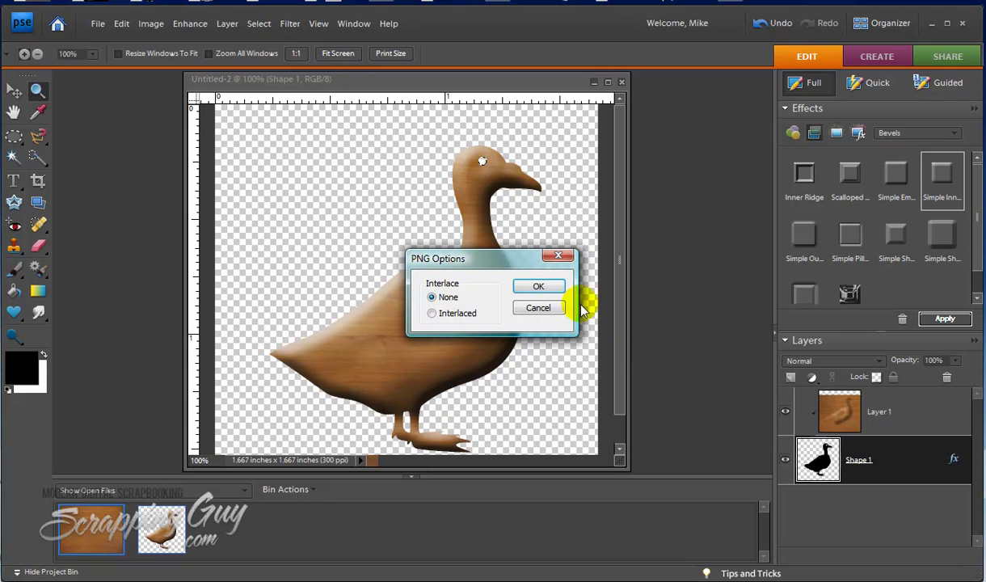
click(553, 291)
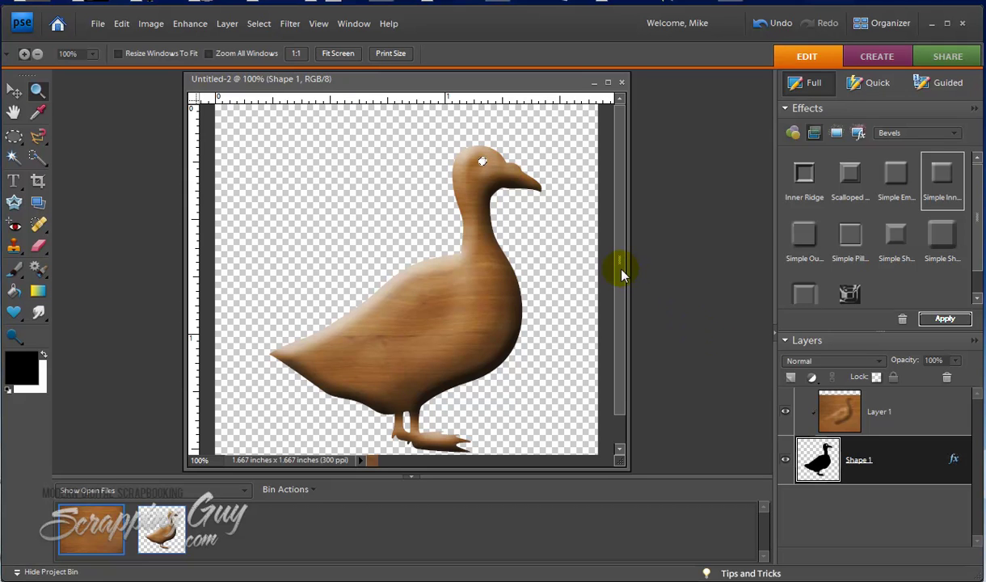
drag(622, 274, 624, 272)
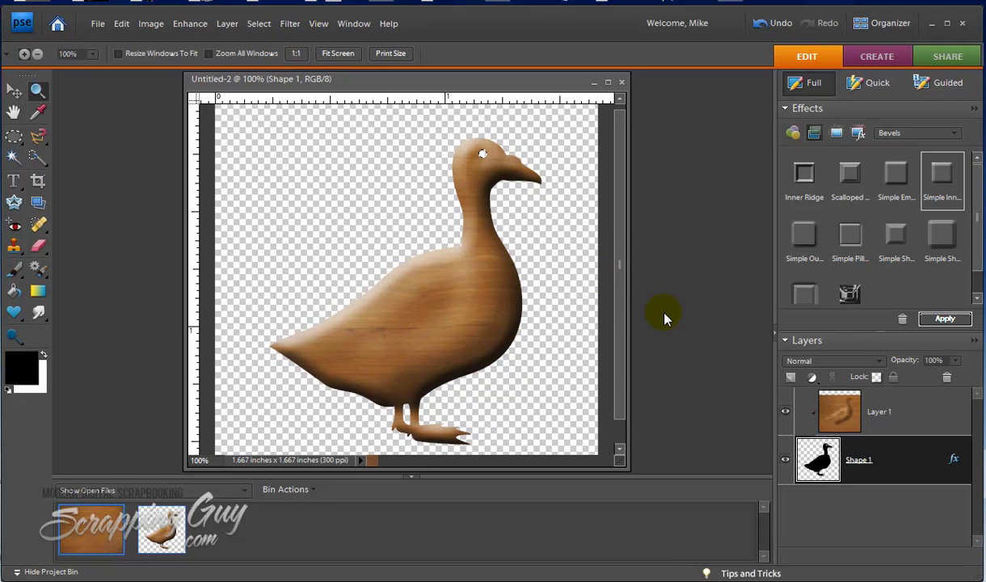